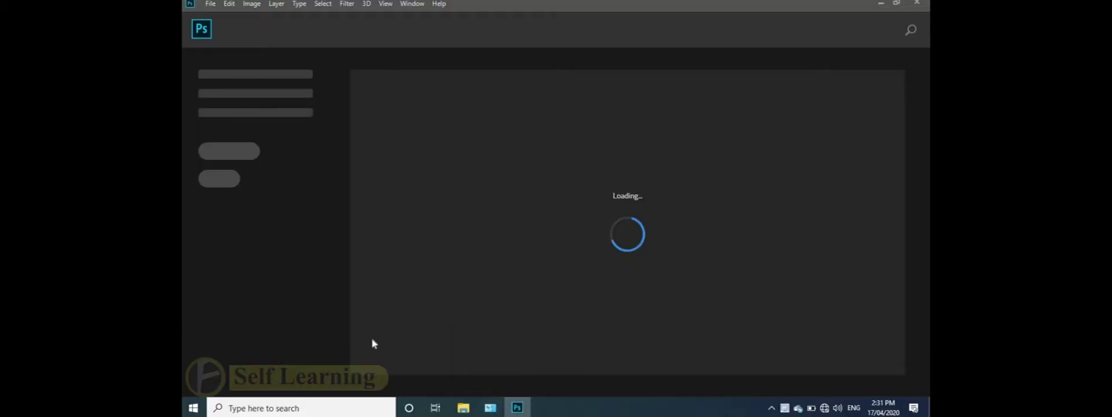
Drag after befor un.jpg from the video folder into Photoshop to open it
click(462, 408)
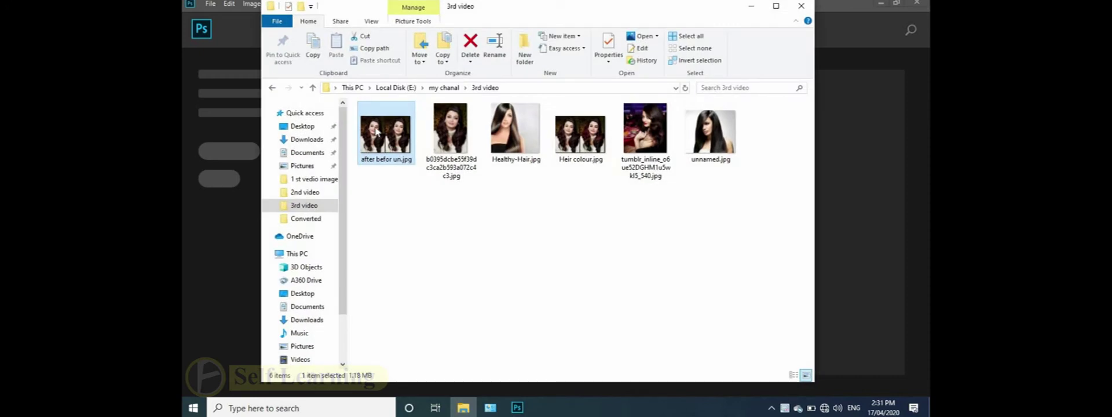
drag(408, 139, 871, 215)
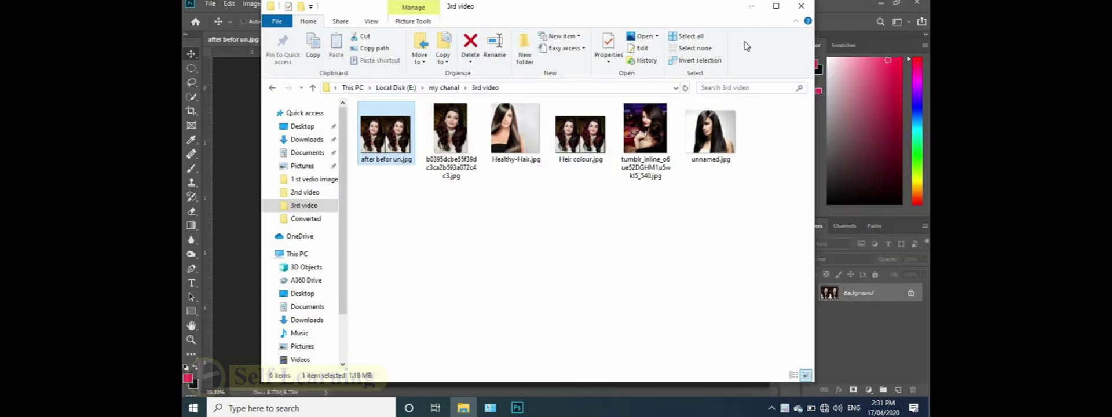
click(751, 8)
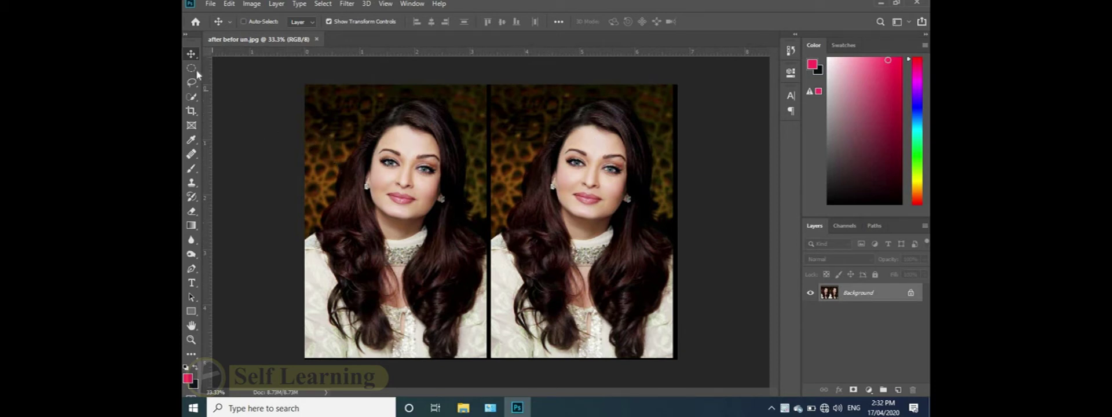
Paint a Quick Selection with a size-25 brush over the right portrait's hair
drag(191, 97, 218, 103)
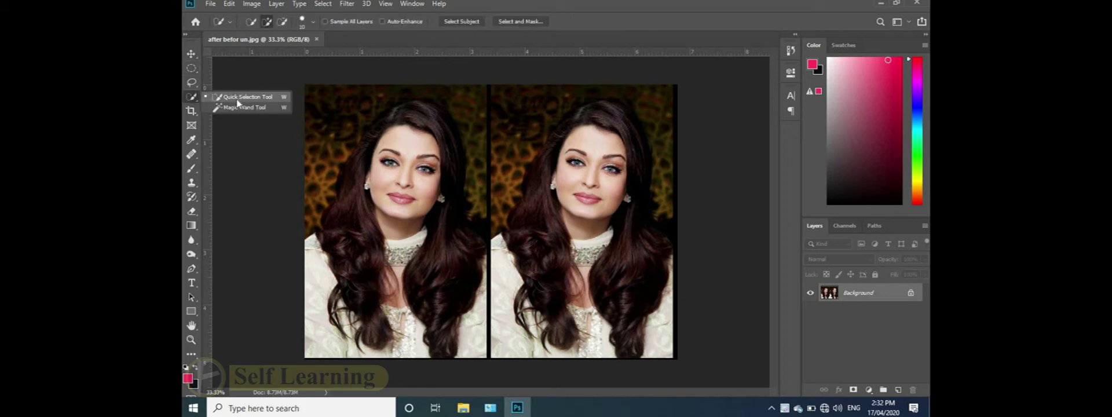
click(218, 101)
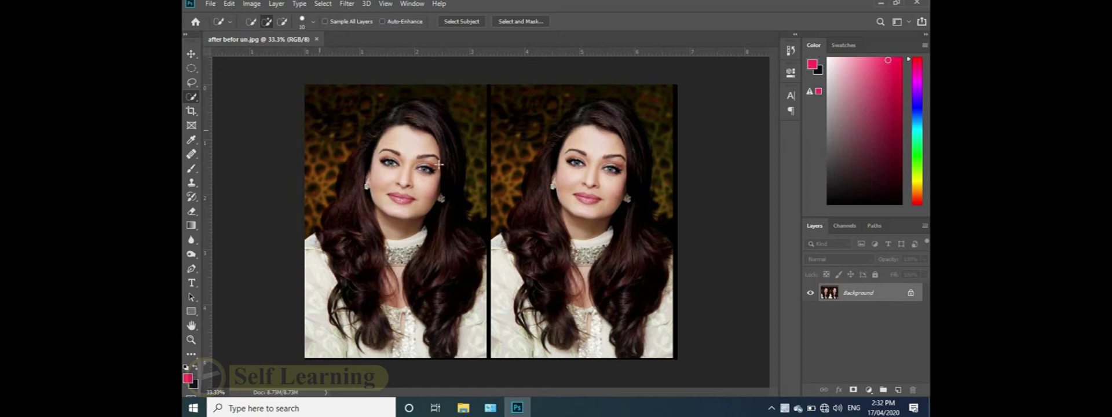
key(bracketright)
key(bracketright)
mouse_move(551, 147)
mouse_down()
mouse_move(533, 269)
mouse_move(549, 308)
mouse_up()
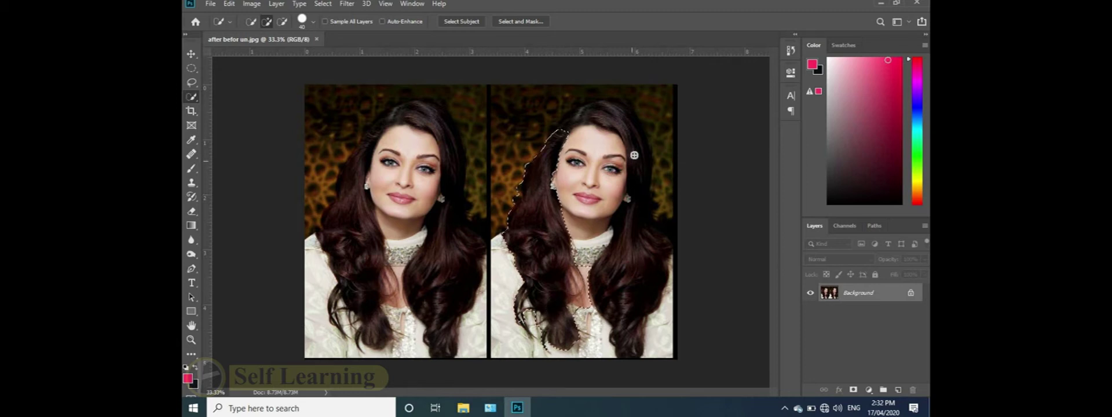
drag(634, 155, 622, 272)
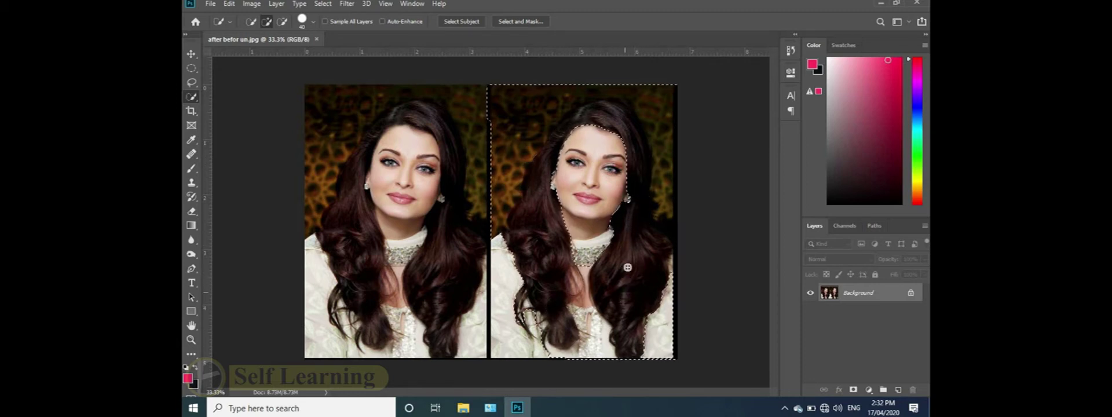
Subtract the surrounding background from both sides of the hair selection
click(283, 22)
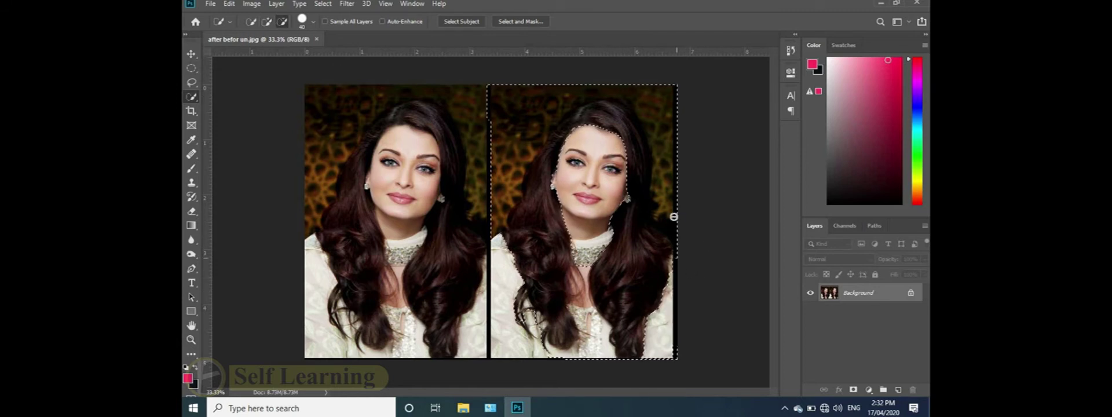
mouse_move(674, 216)
mouse_down()
mouse_move(647, 147)
mouse_move(672, 135)
mouse_move(647, 103)
mouse_move(596, 88)
mouse_move(523, 110)
mouse_move(495, 158)
mouse_up()
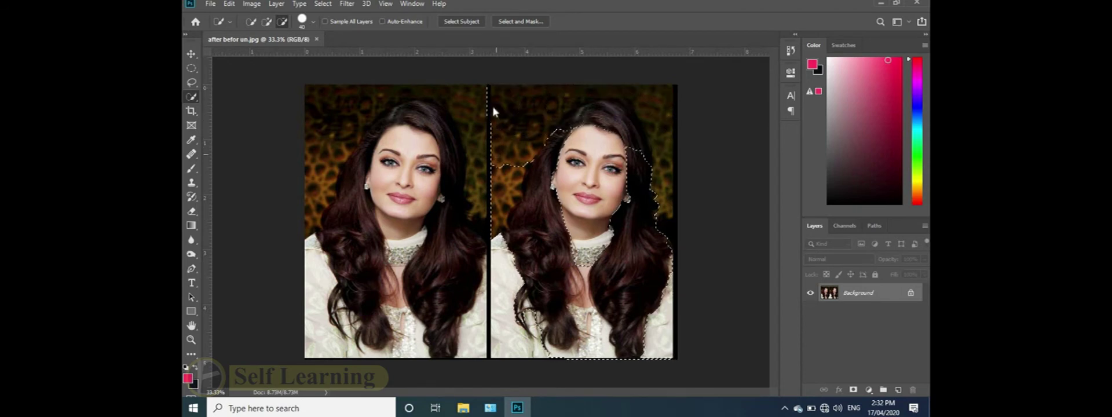
drag(494, 112, 503, 182)
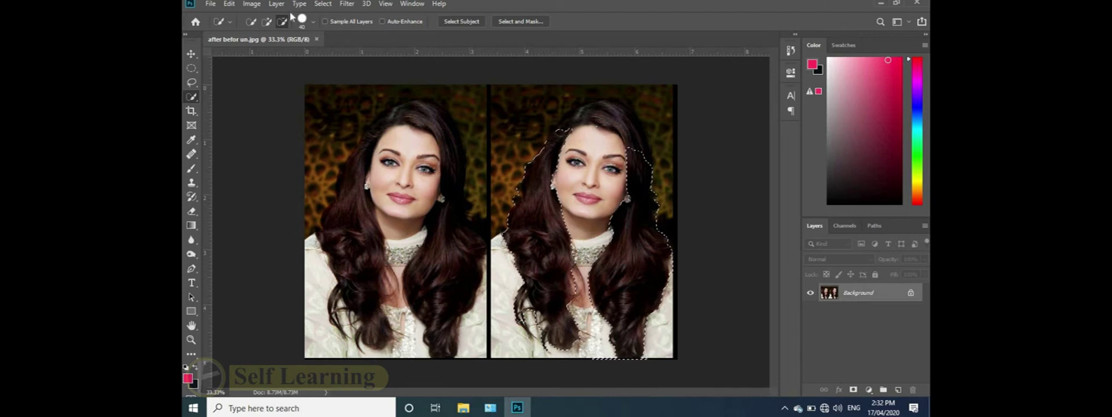
click(267, 22)
key(ctrl+d)
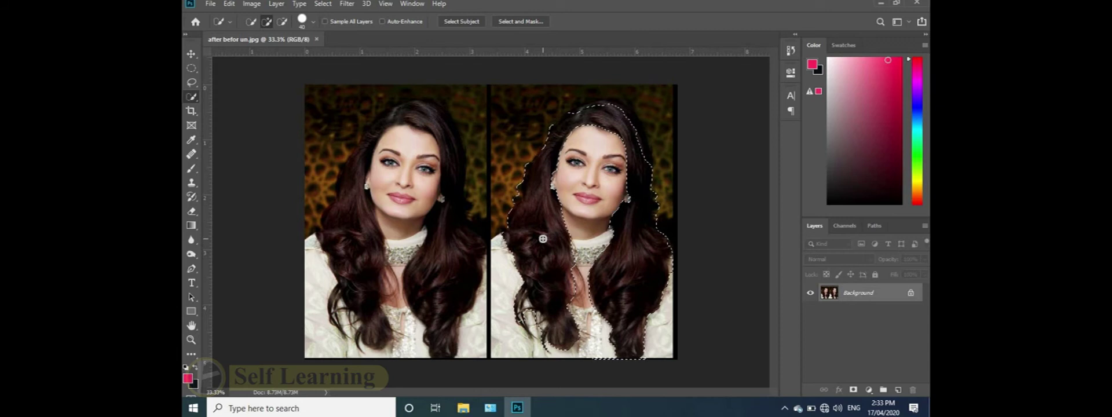
click(191, 169)
Show the hair selection as a Quick Mask and pan around the right portrait to inspect its edges
key(d)
key(q)
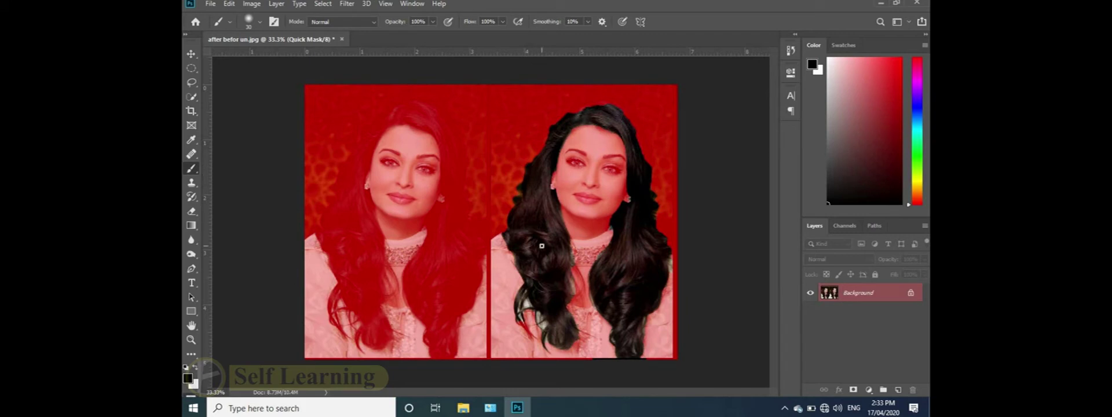
scroll(543, 249, up, 1)
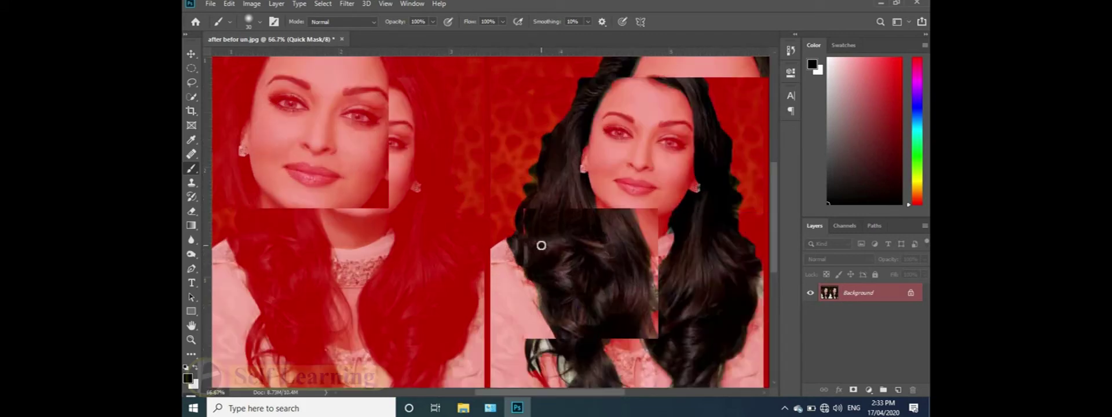
scroll(581, 240, up, 1)
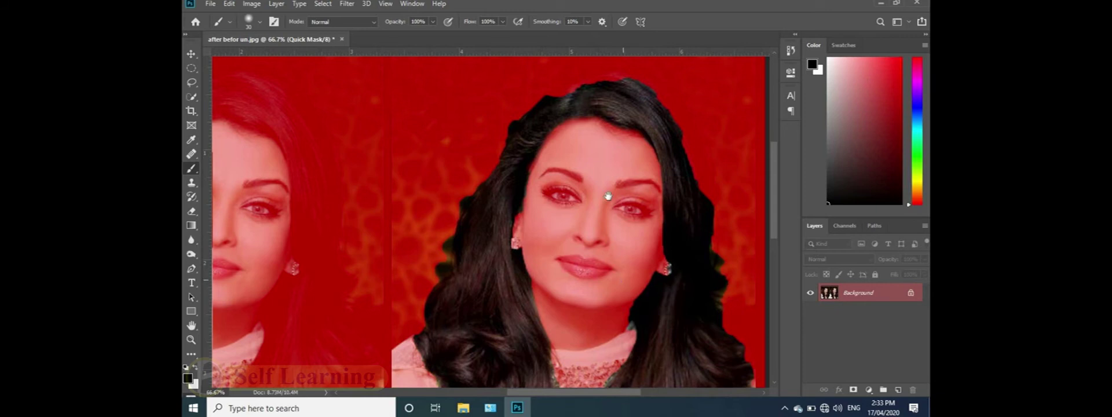
scroll(608, 196, down, 8)
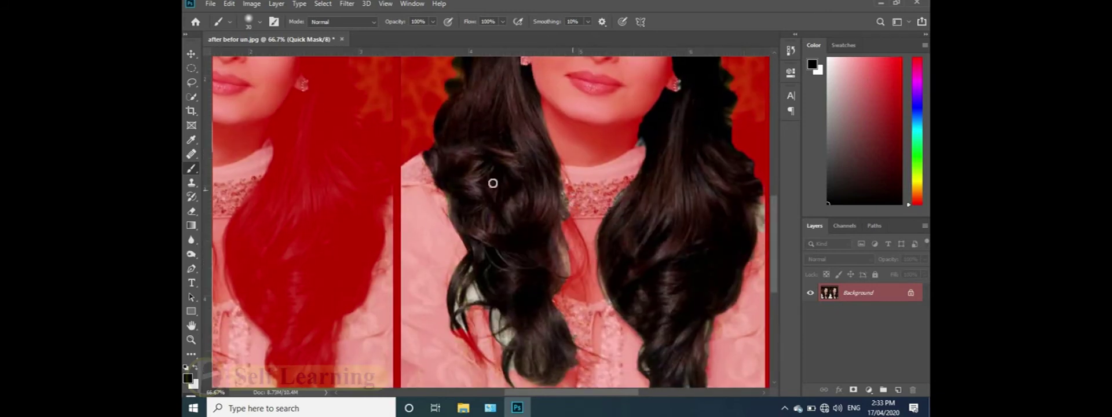
drag(503, 302, 376, 293)
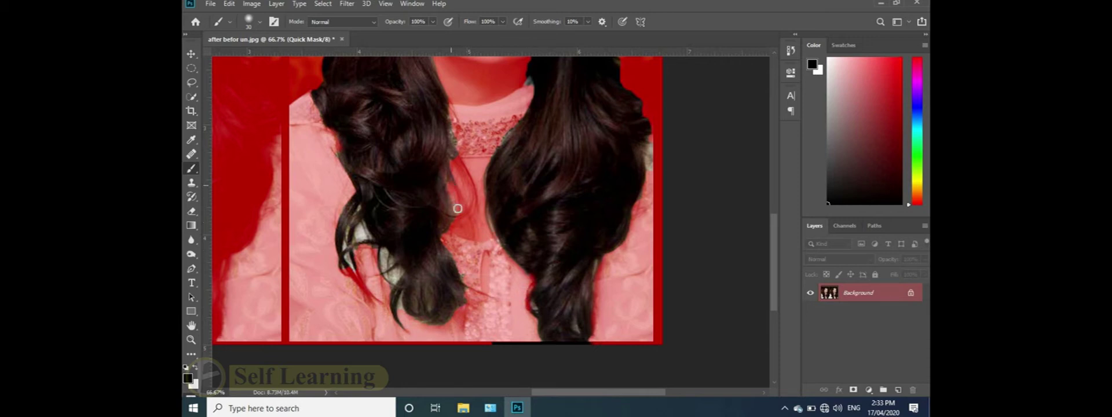
drag(468, 145, 462, 201)
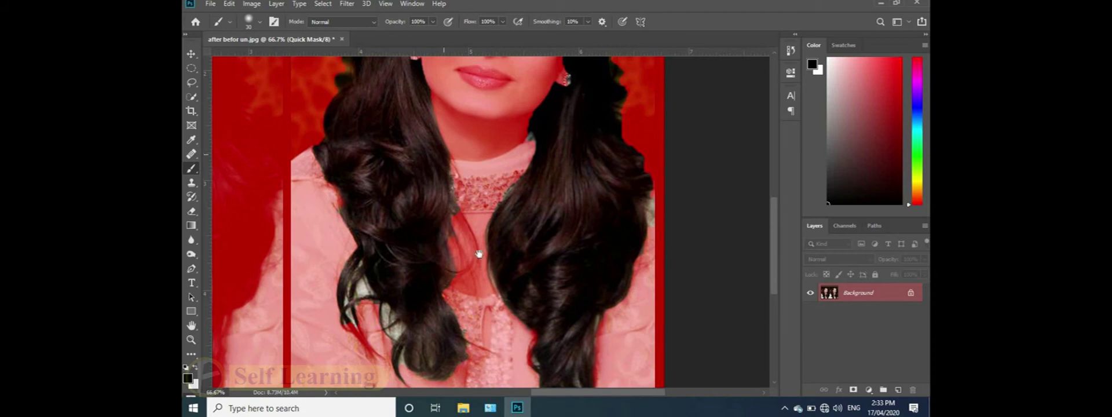
drag(479, 253, 467, 320)
drag(480, 173, 488, 226)
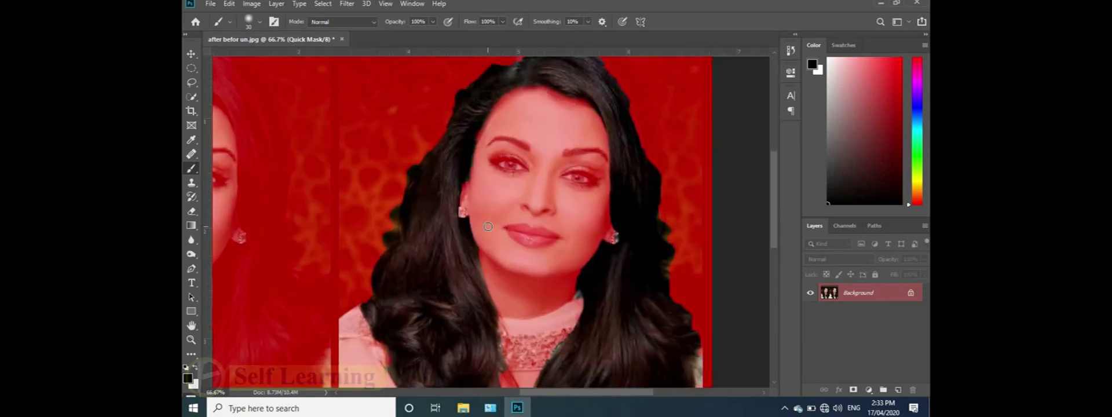
Exit Quick Mask, zoom out to 50%, invert the selection and choose the standard Brush tool
key(q)
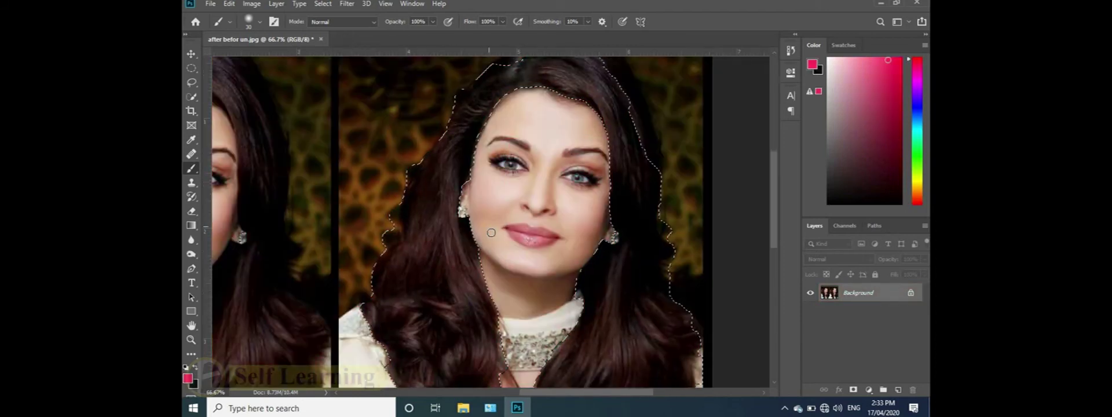
scroll(488, 227, up, 2)
scroll(523, 187, up, 1)
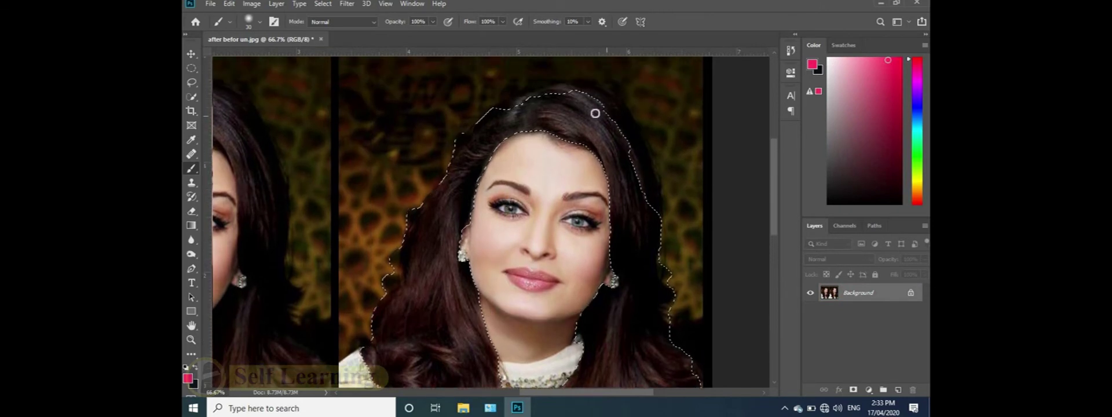
key(ctrl+minus)
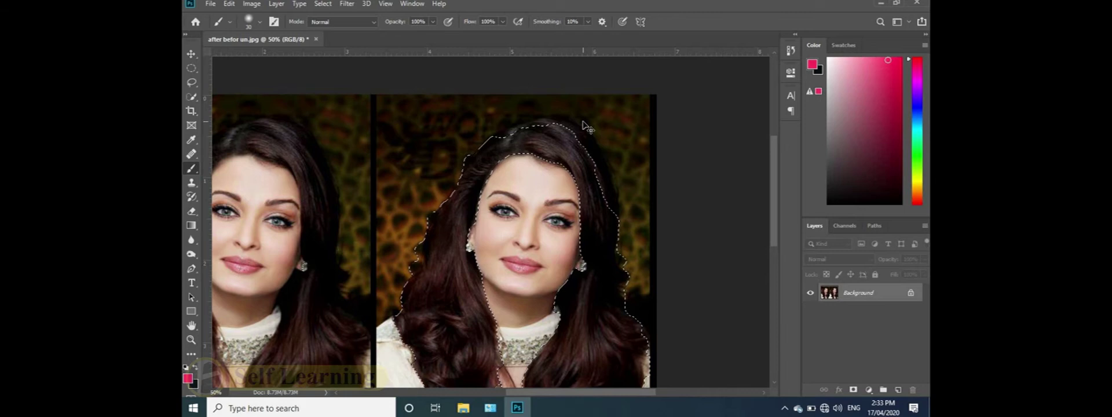
click(323, 4)
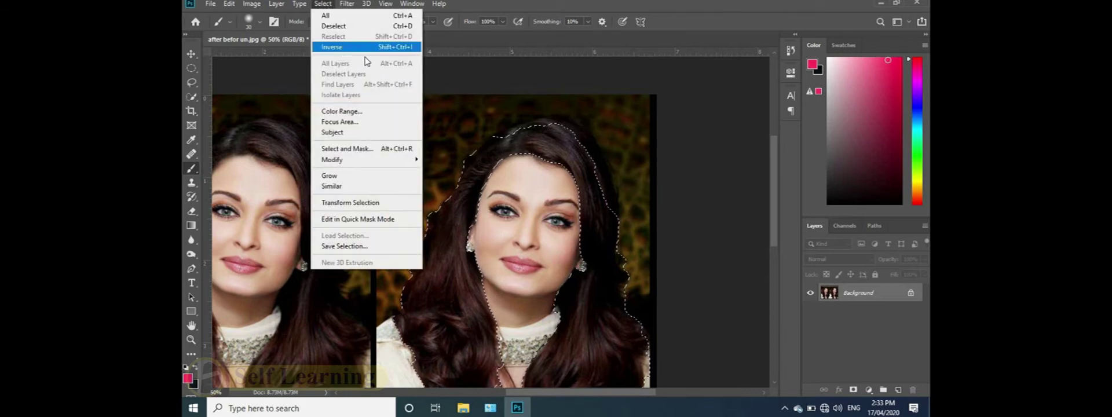
click(357, 48)
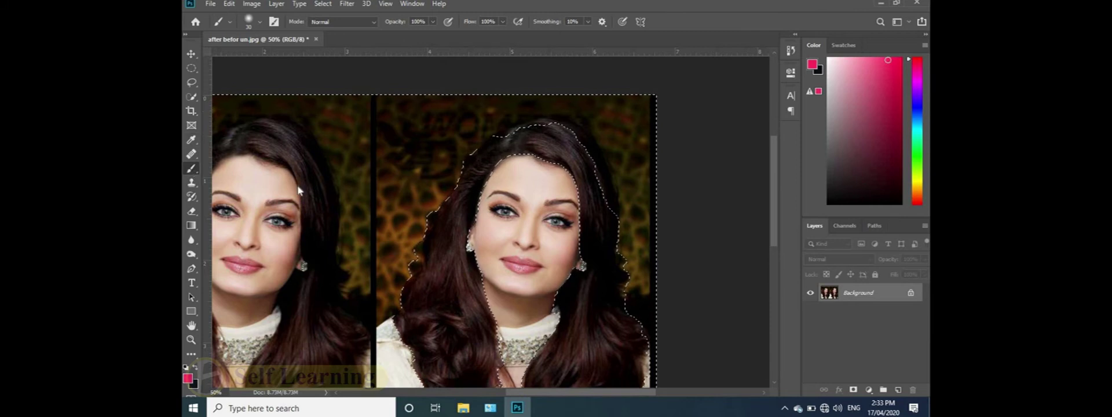
right_click(191, 169)
click(275, 169)
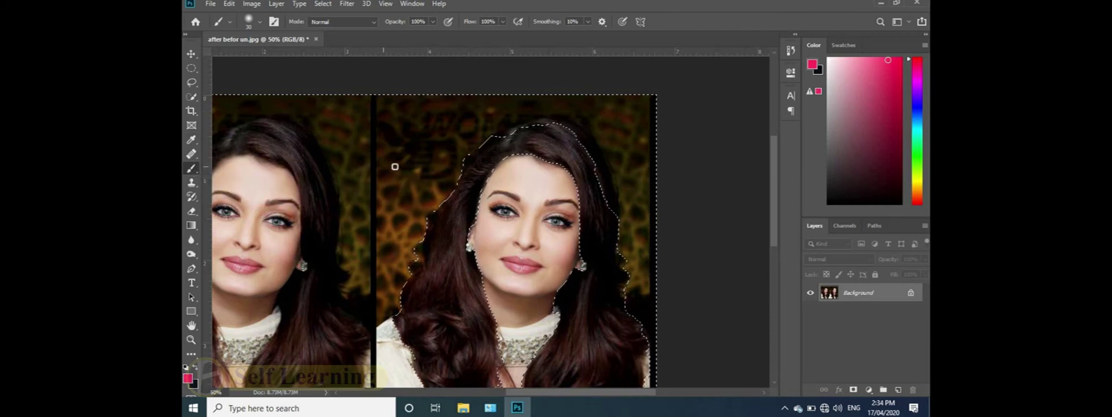
Enter Quick Mask and paint the mask over the right edge of the hair
key(q)
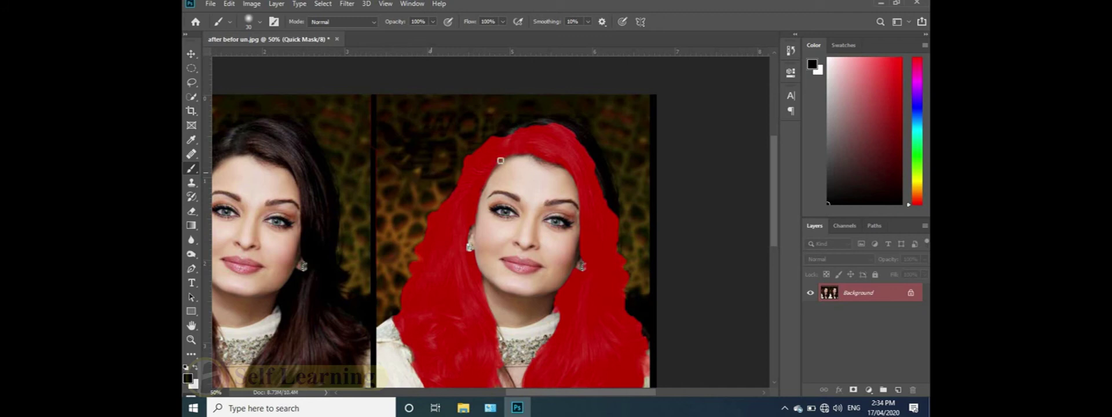
scroll(523, 156, up, 1)
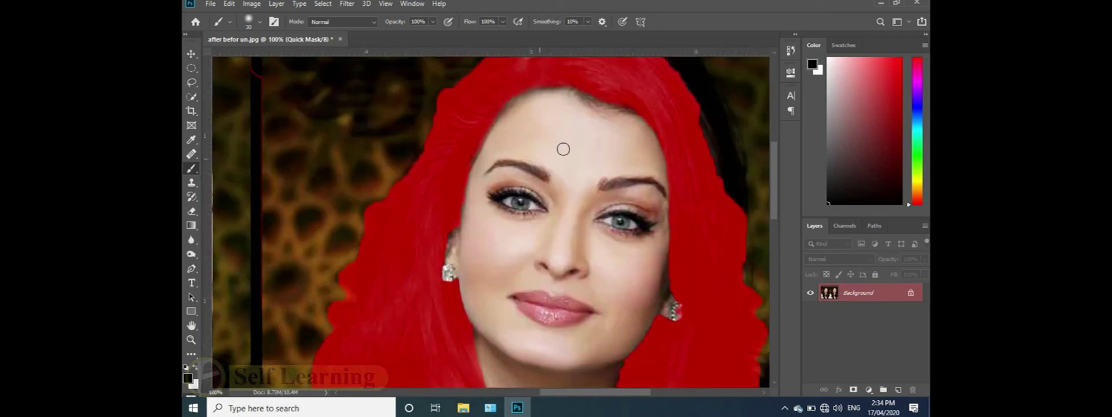
scroll(597, 134, up, 1)
mouse_move(600, 285)
mouse_down()
mouse_move(580, 216)
mouse_move(550, 172)
mouse_move(585, 287)
mouse_move(547, 201)
mouse_move(564, 247)
mouse_move(554, 190)
mouse_move(522, 137)
mouse_move(570, 197)
mouse_move(512, 132)
mouse_move(527, 145)
mouse_move(524, 134)
mouse_move(450, 108)
mouse_move(348, 147)
mouse_up()
scroll(378, 140, down, 3)
scroll(378, 140, left, 3)
scroll(365, 181, down, 4)
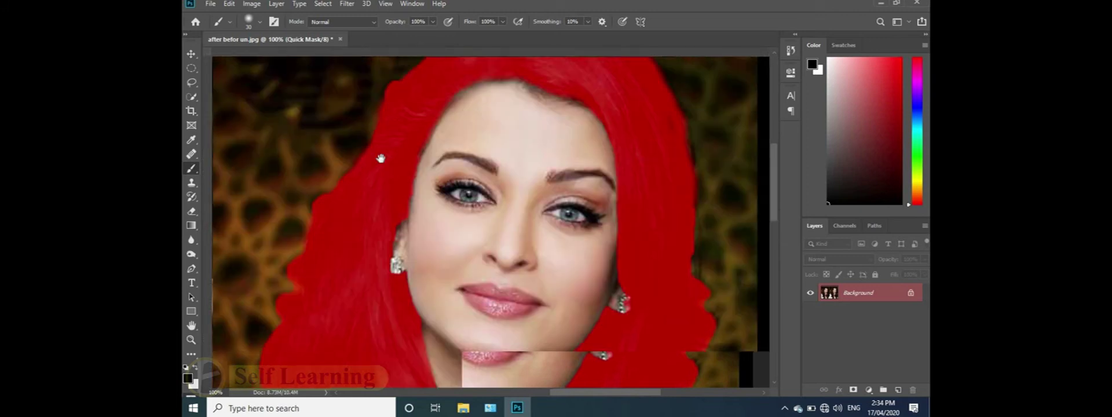
scroll(365, 181, left, 2)
scroll(306, 127, down, 10)
scroll(305, 126, right, 3)
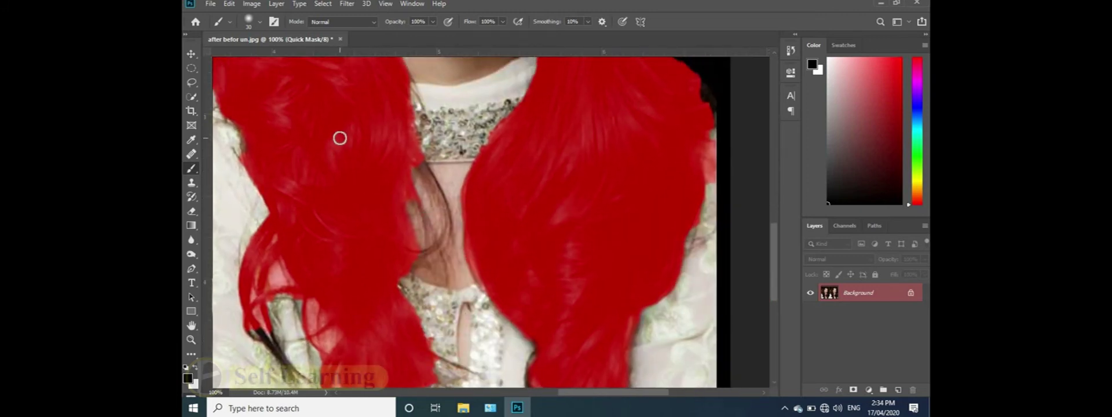
Resize the brush, mask the dark hair strand, and exit Quick Mask to get the hair selection
key(bracketleft)
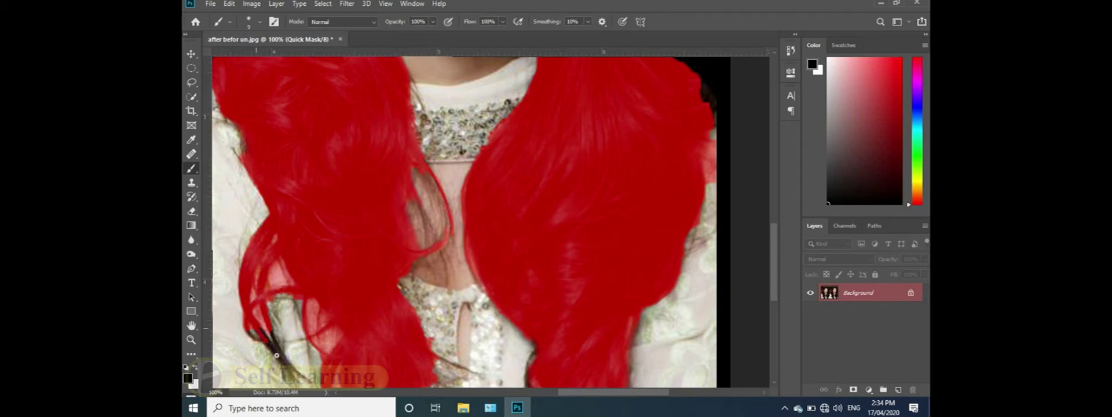
scroll(277, 355, down, 3)
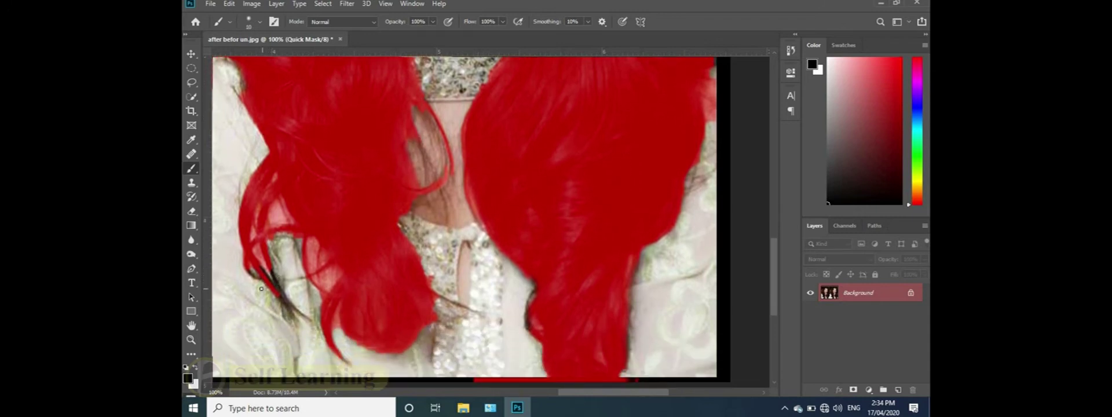
key(])
mouse_move(276, 284)
mouse_down()
mouse_move(284, 307)
mouse_move(280, 287)
mouse_up()
scroll(369, 293, up, 6)
scroll(370, 293, right, 3)
scroll(418, 202, up, 8)
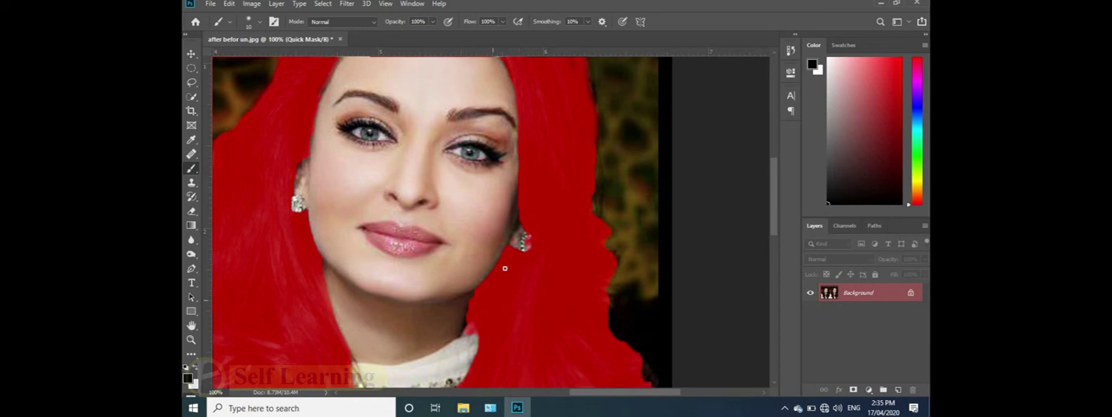
scroll(536, 179, up, 6)
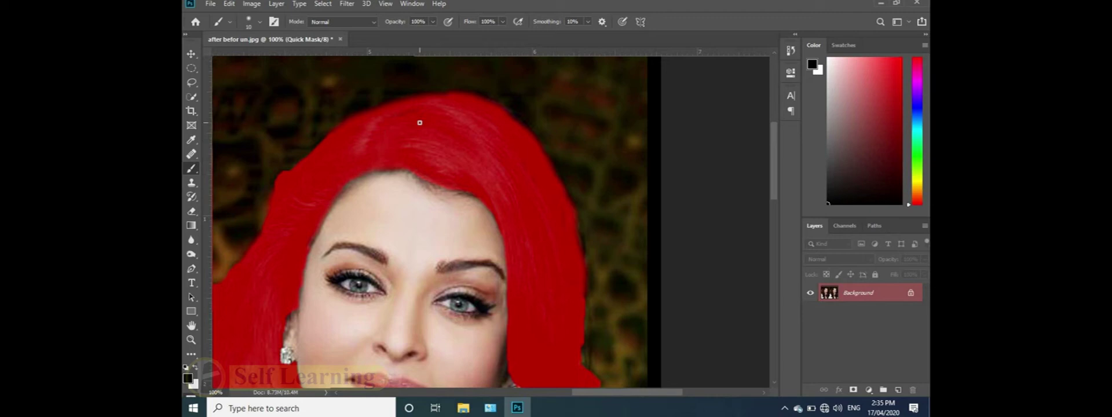
key(q)
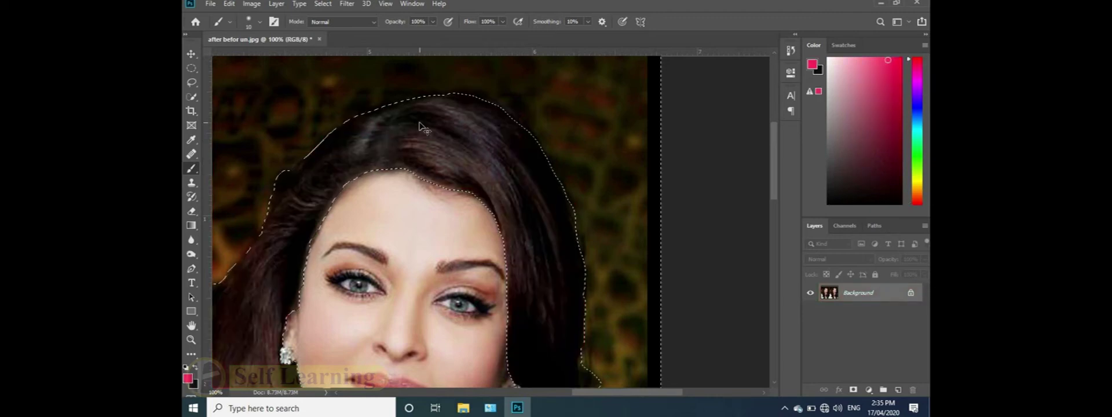
key(ctrl+minus)
key(ctrl+minus)
key(ctrl+minus)
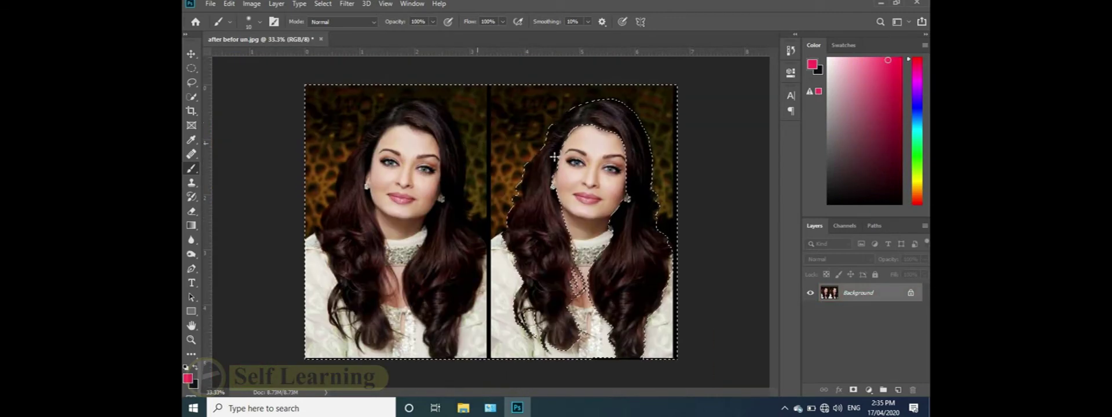
key(ctrl+plus)
key(ctrl+plus)
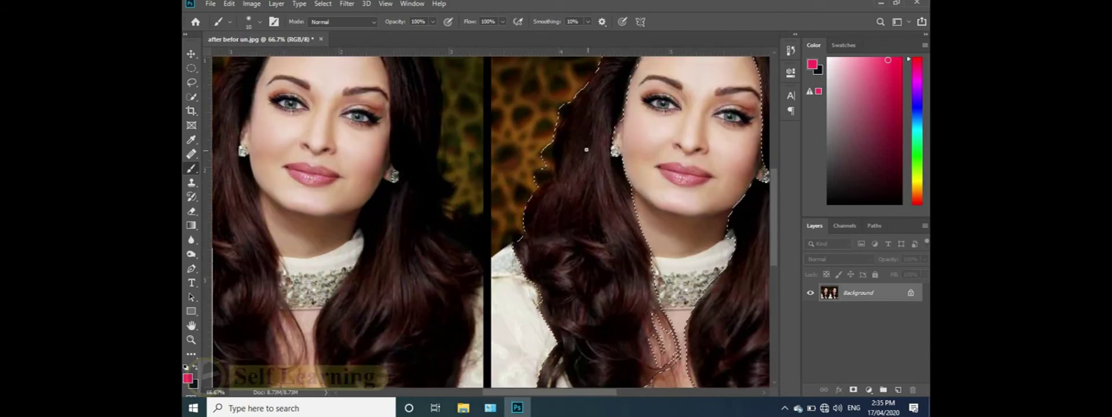
key(ctrl+minus)
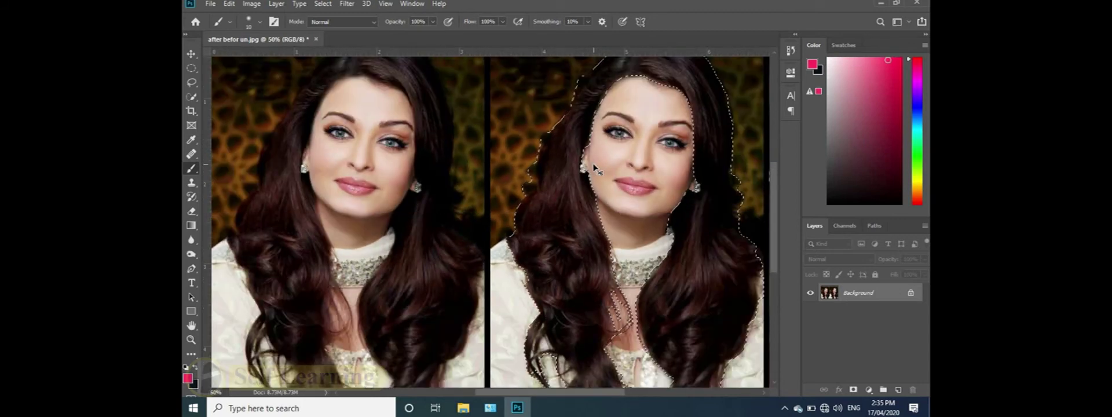
key(ctrl+plus)
key(ctrl+plus)
scroll(596, 174, up, 5)
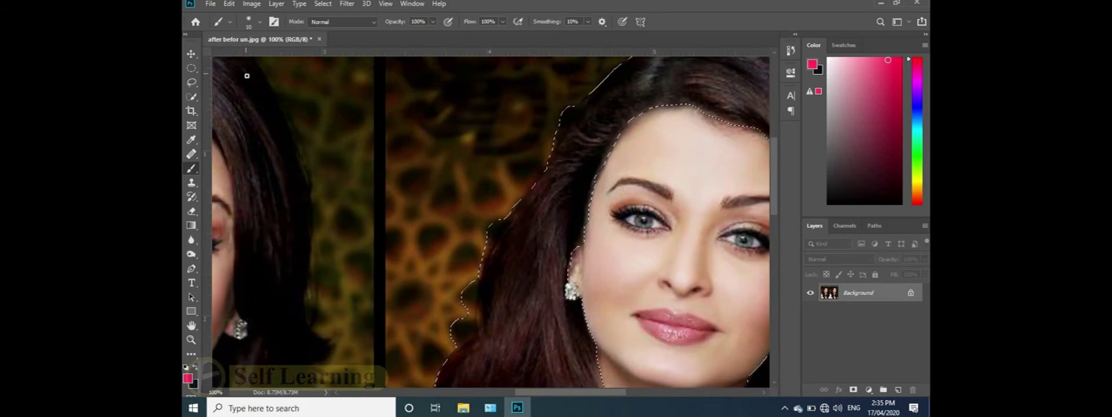
key(w)
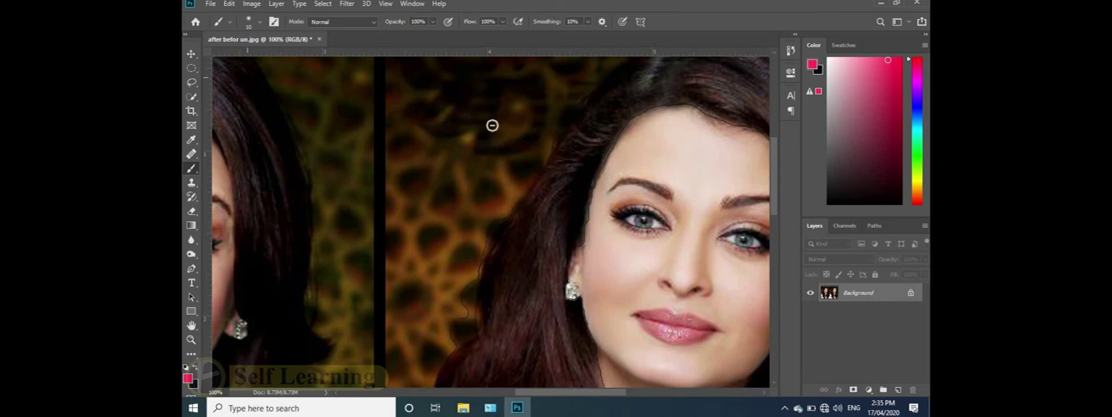
key(ctrl+minus)
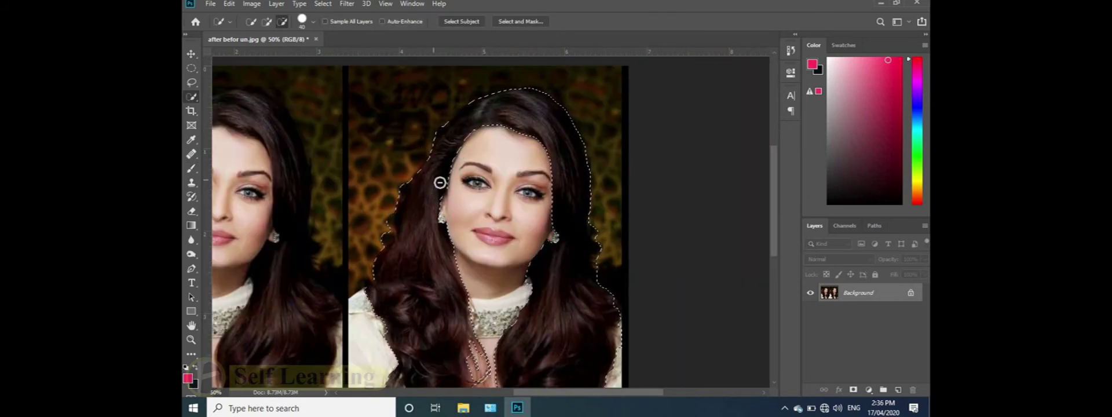
key(ctrl+minus)
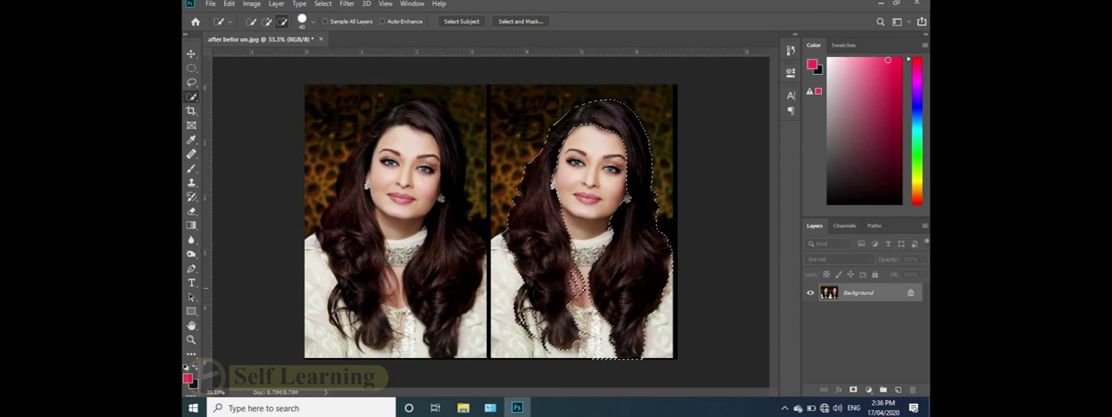
Add a new empty Layer 1 above Background and choose the Gradient tool
click(898, 390)
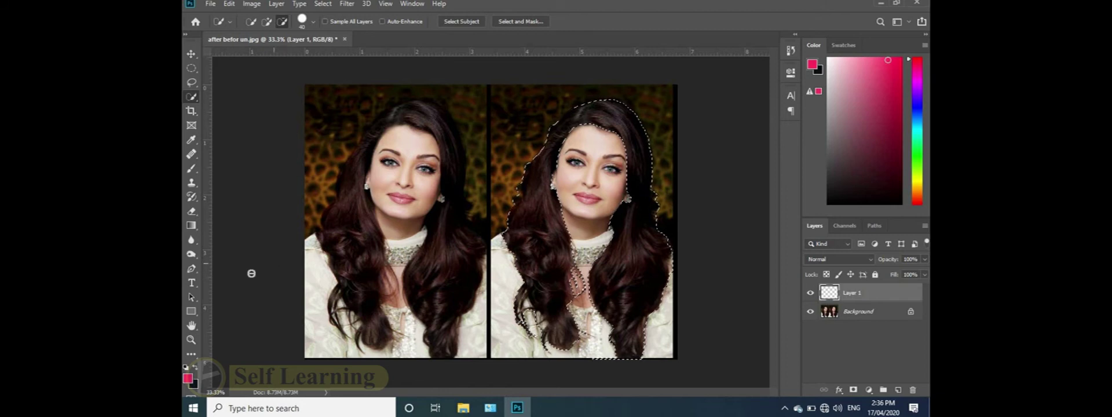
click(191, 229)
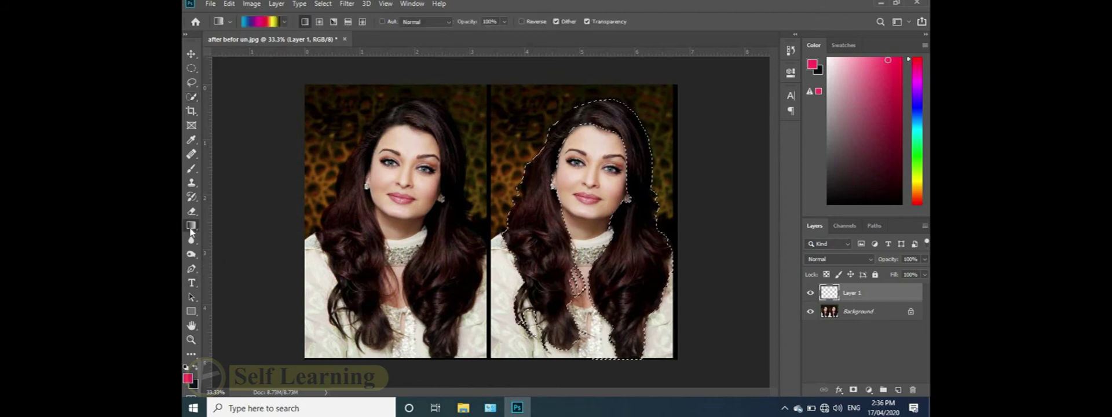
click(284, 23)
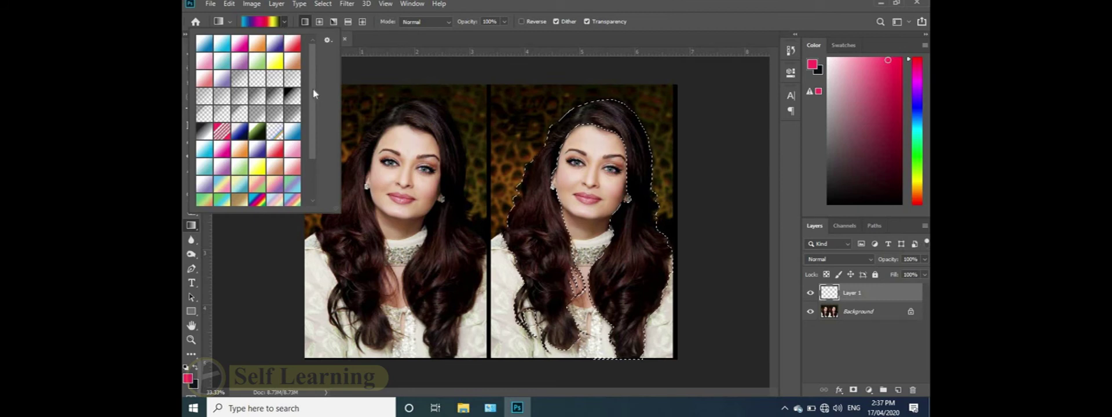
scroll(298, 150, down, 3)
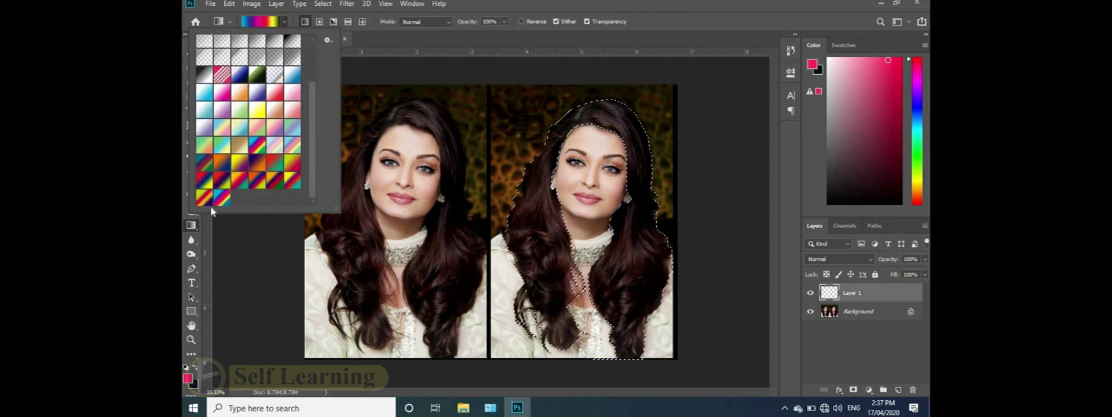
In the Gradient Editor, set the last colour stop to near-black and accept the gradient
key(i)
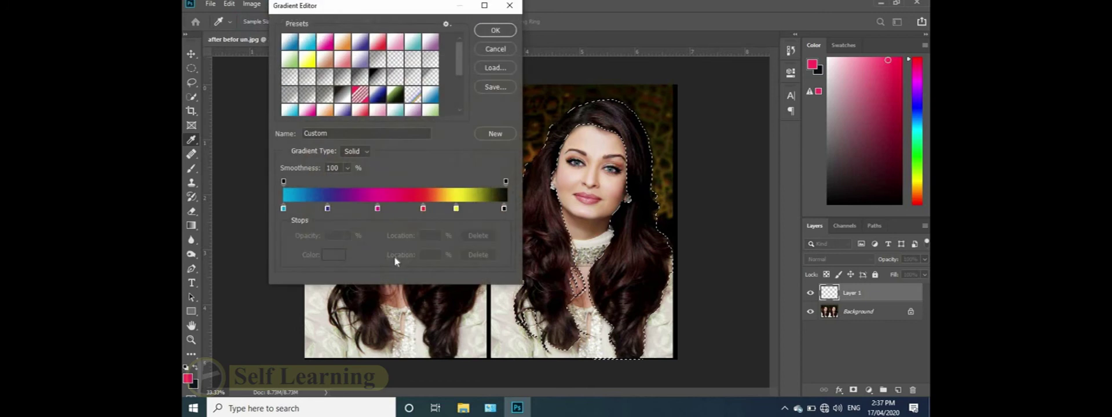
click(503, 210)
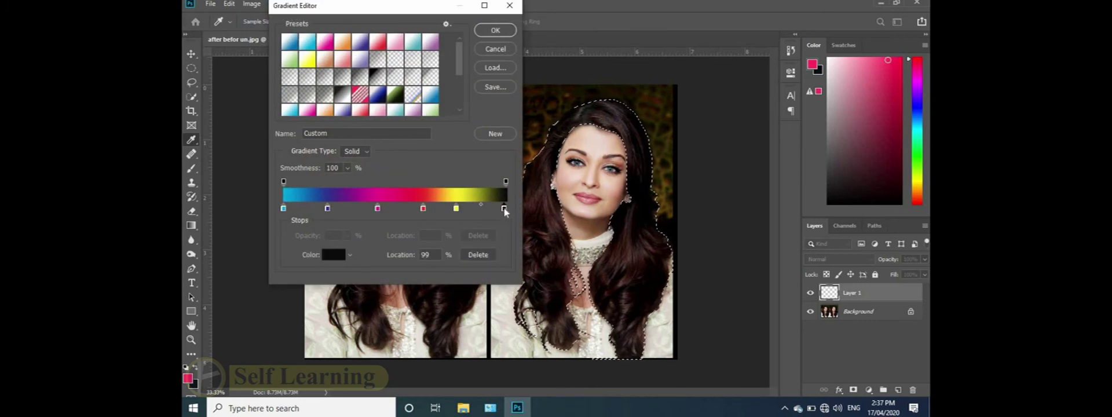
click(333, 252)
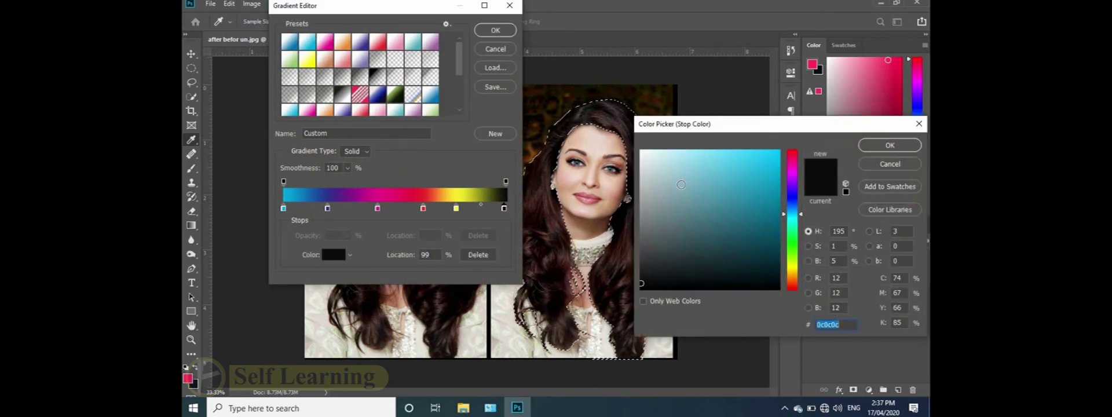
click(716, 152)
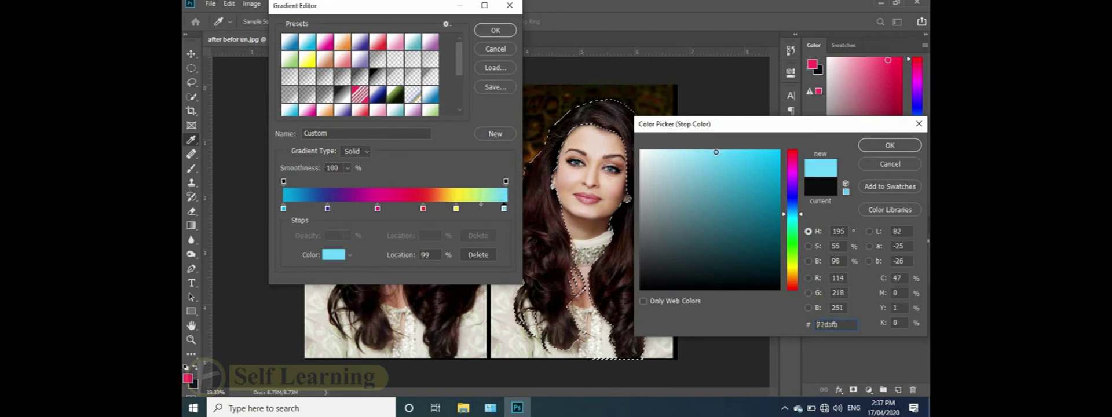
drag(717, 159, 711, 161)
click(888, 146)
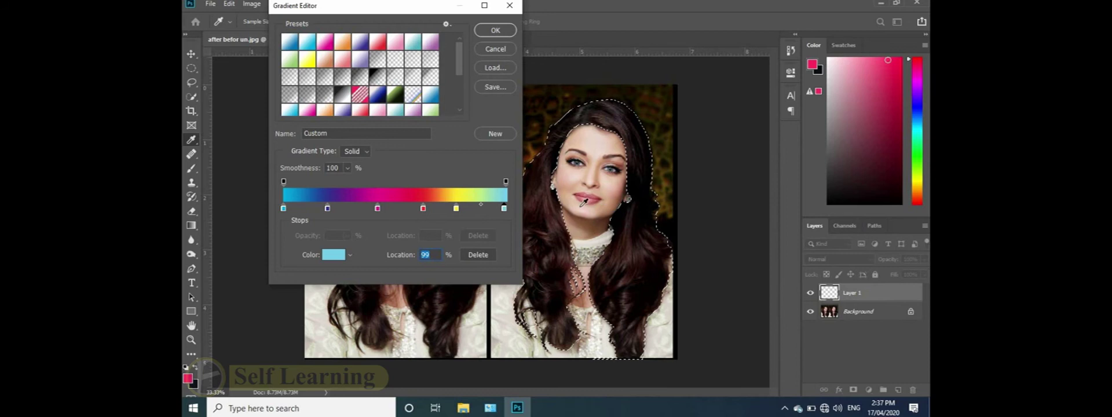
double_click(504, 208)
drag(762, 247, 771, 286)
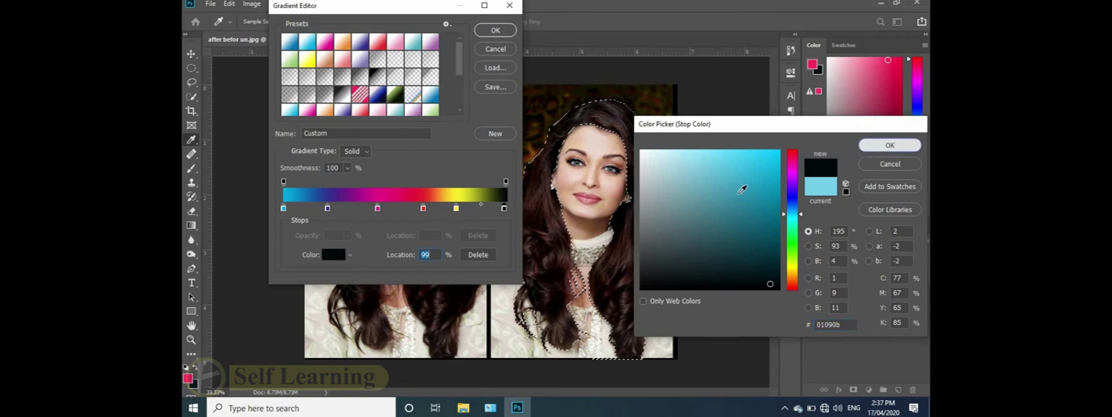
click(890, 145)
click(495, 31)
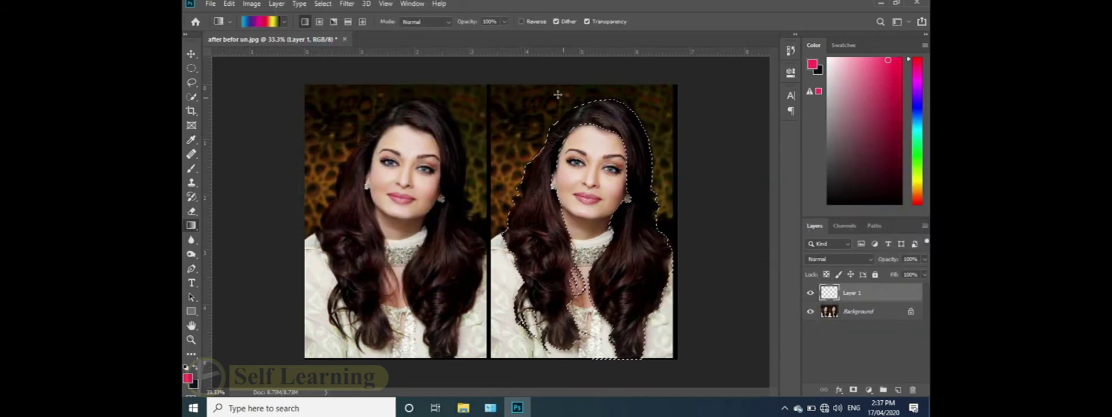
Drag the gradient down across the hair selection, then blend Layer 1 as Overlay at 42% opacity
drag(569, 221, 569, 247)
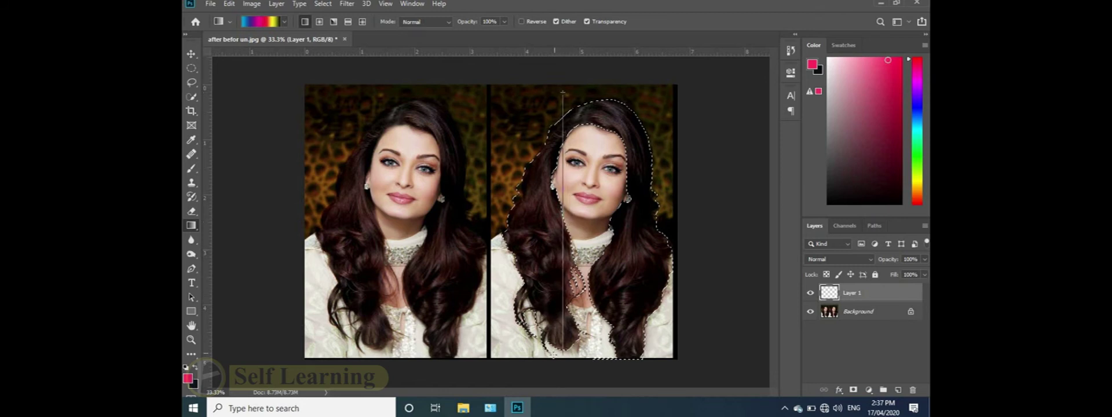
drag(562, 355, 562, 355)
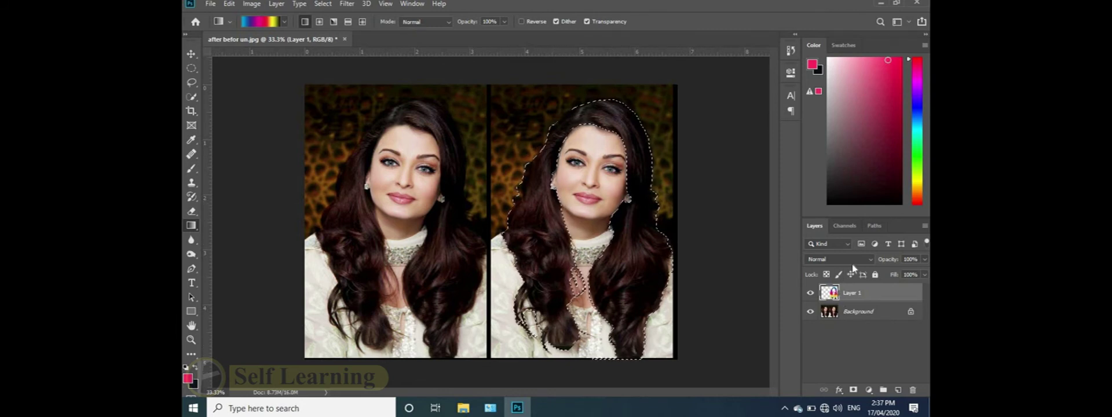
click(872, 263)
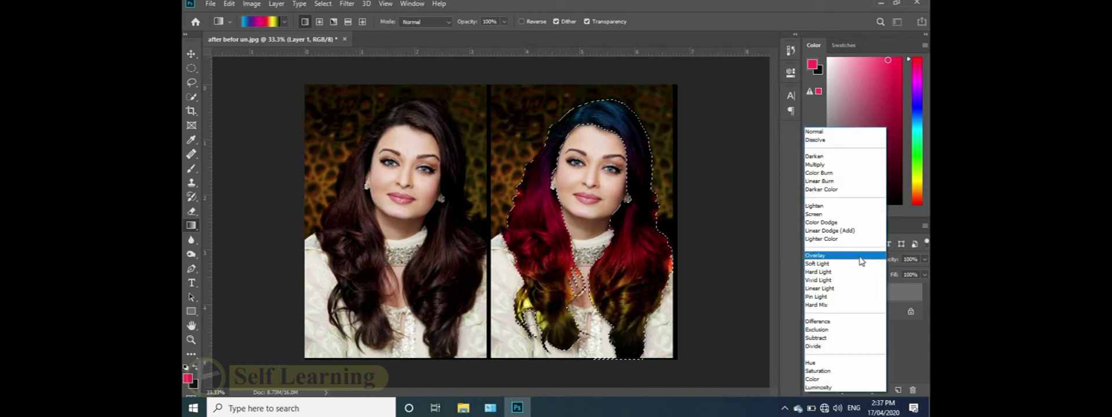
click(862, 261)
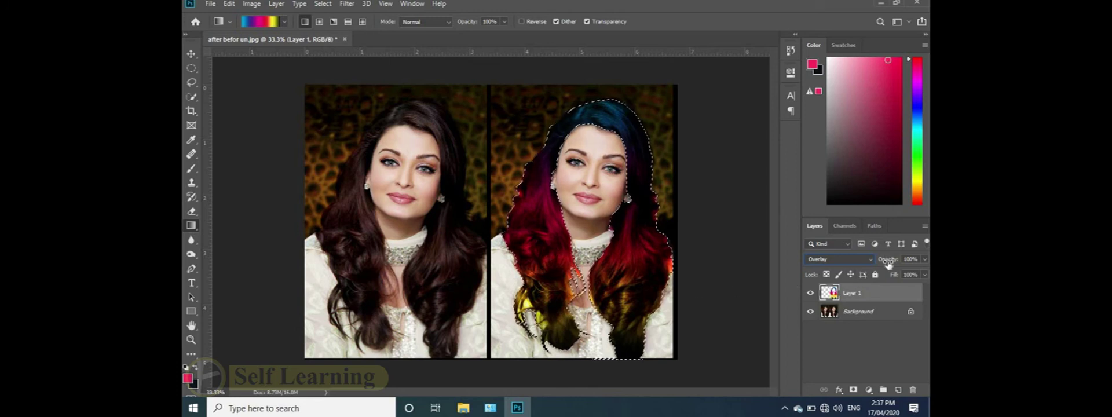
drag(893, 263, 886, 264)
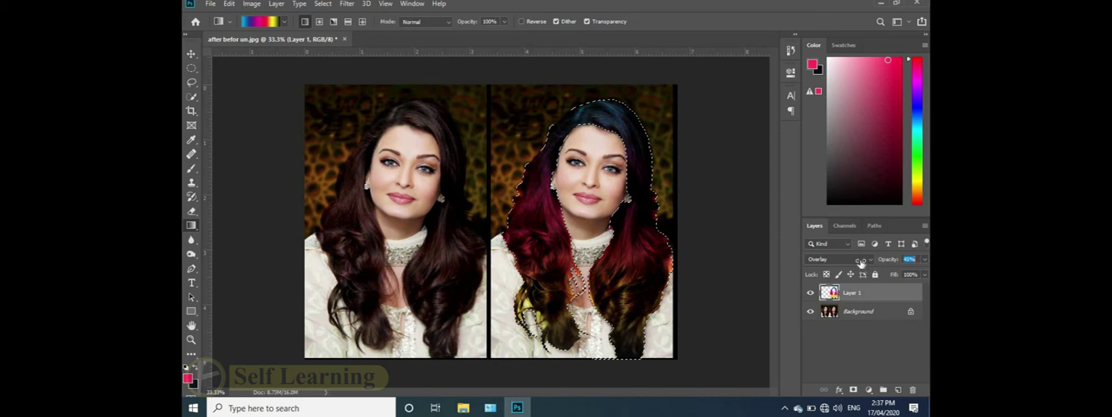
drag(861, 263, 896, 263)
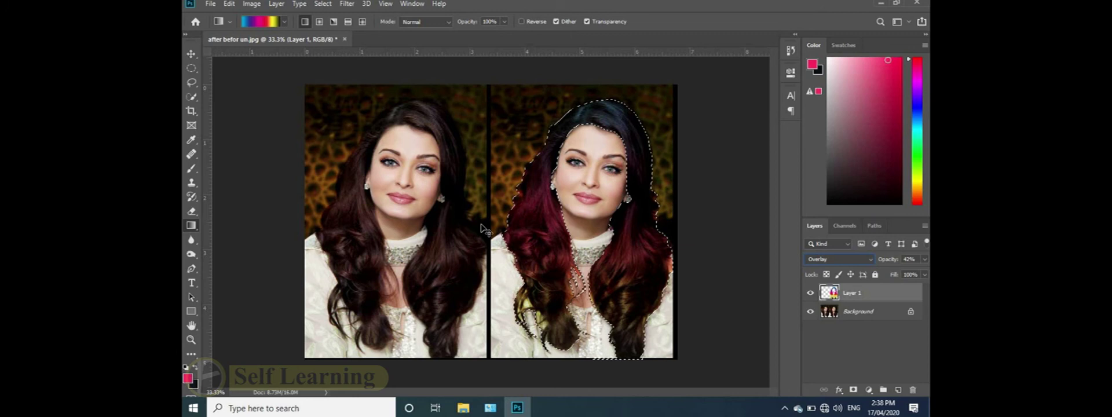
Deselect the hair and choose the Eraser tool with a Soft Round tip
scroll(485, 229, up, 1)
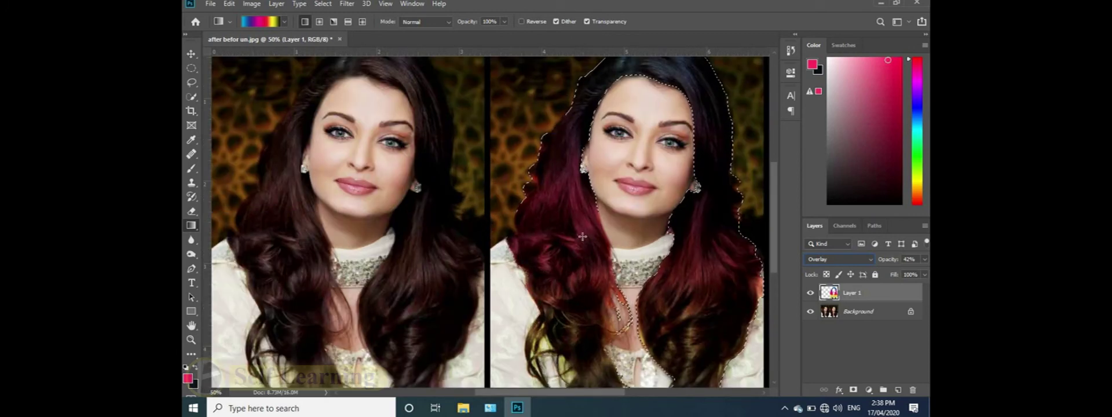
key(ctrl+d)
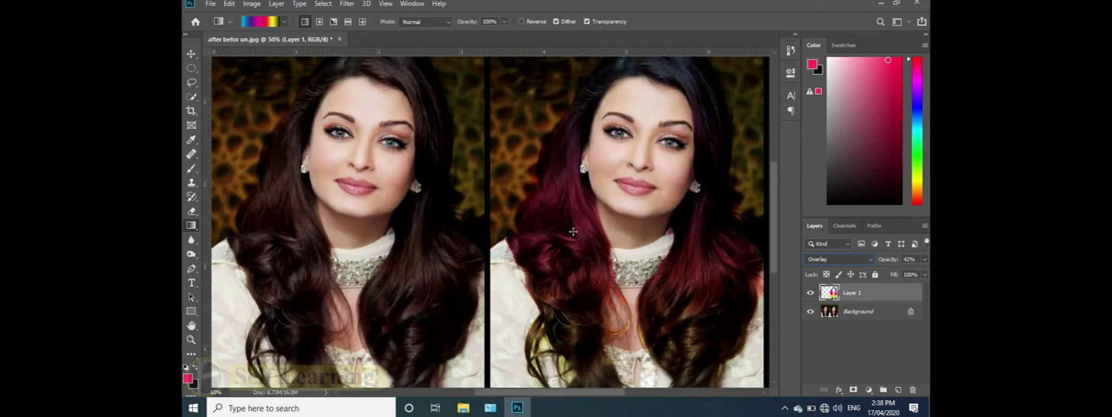
right_click(191, 212)
click(243, 210)
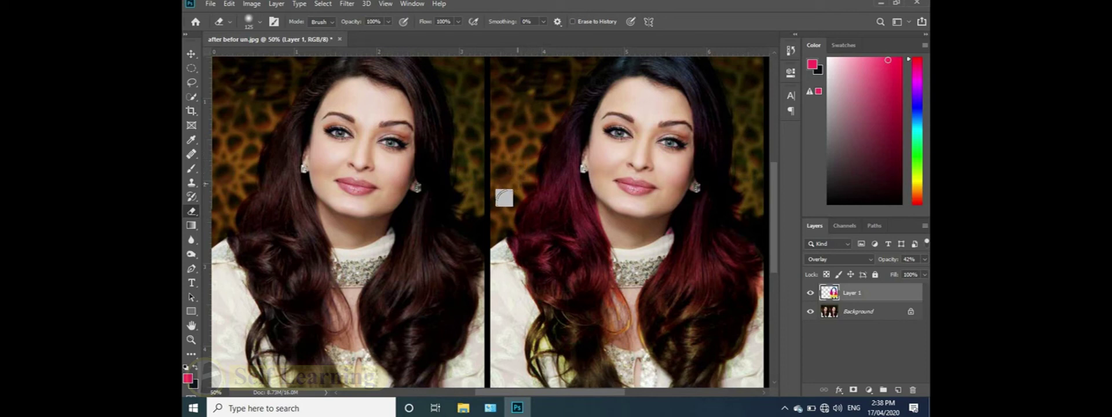
click(261, 24)
double_click(250, 149)
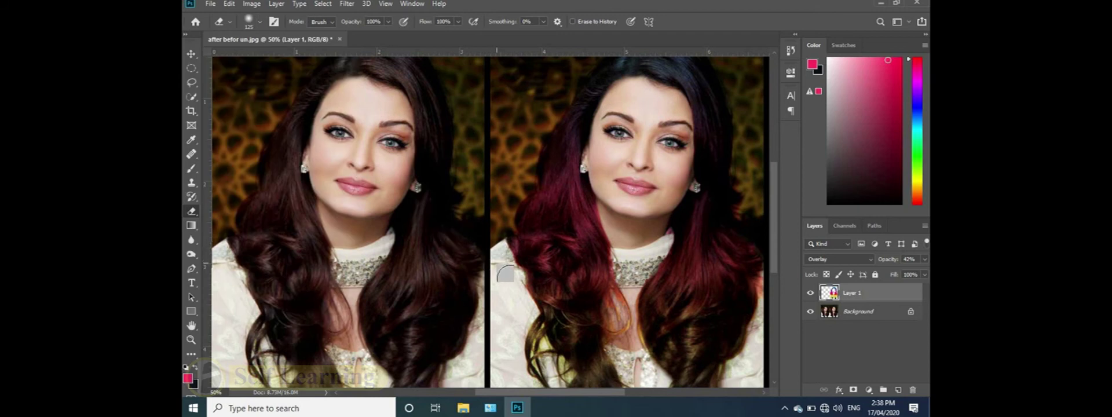
Erase the red overlay from the right portrait's face on Layer 1
scroll(603, 153, up, 2)
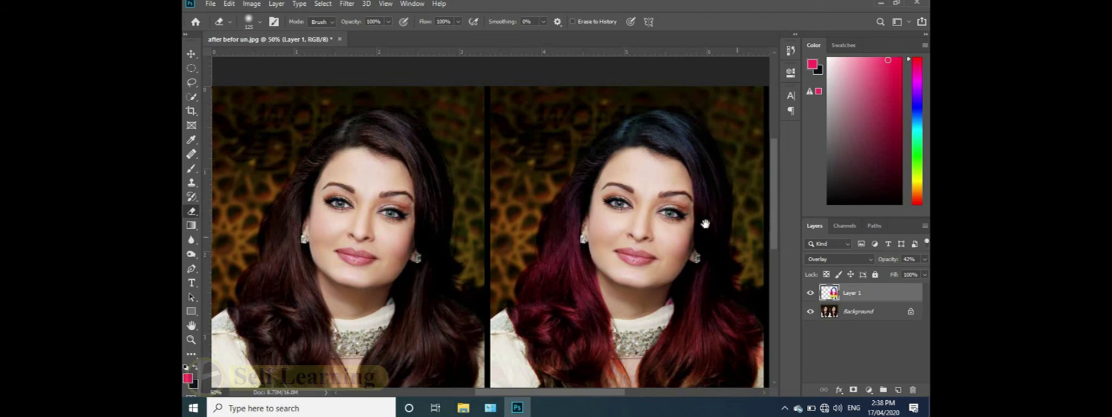
mouse_move(703, 226)
mouse_down()
mouse_move(610, 141)
mouse_move(599, 174)
mouse_move(588, 161)
mouse_up()
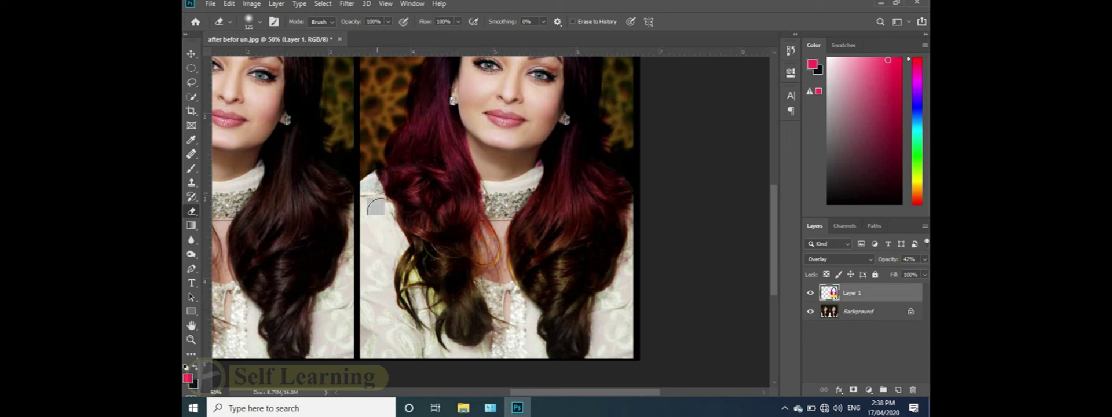
scroll(385, 210, up, 3)
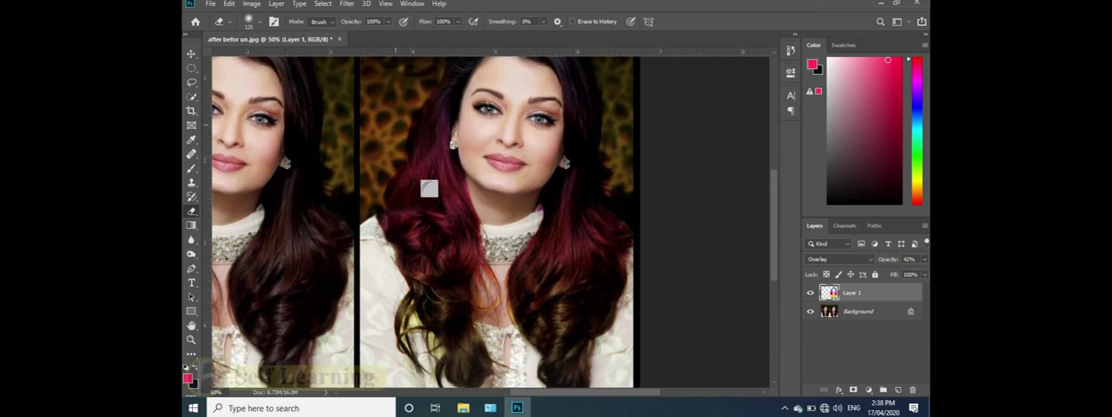
scroll(429, 189, up, 2)
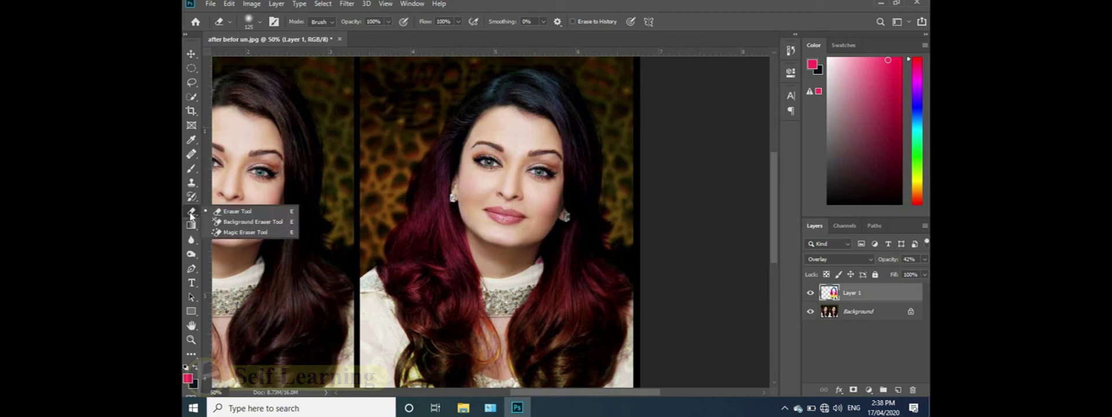
right_click(192, 211)
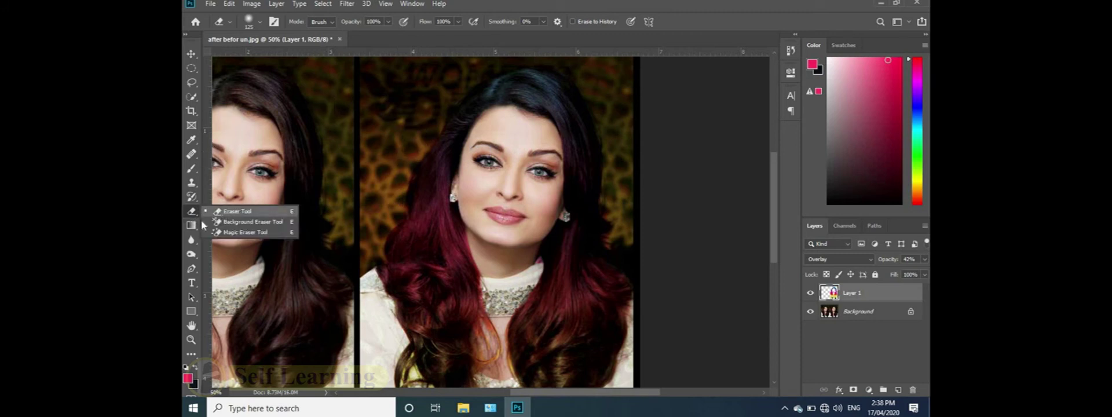
click(191, 239)
Blur the red tint's edge along the right portrait's hairline, then pan to show both photos
right_click(192, 239)
click(232, 239)
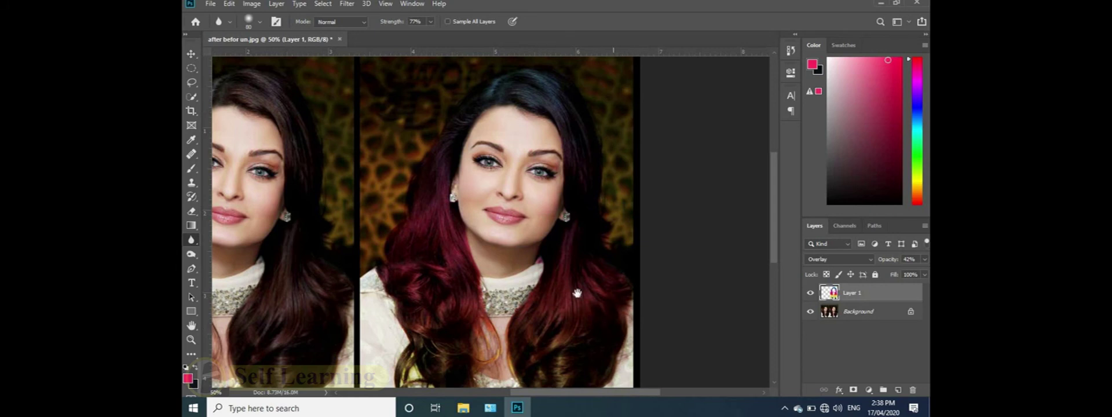
scroll(576, 293, down, 3)
scroll(576, 293, right, 1)
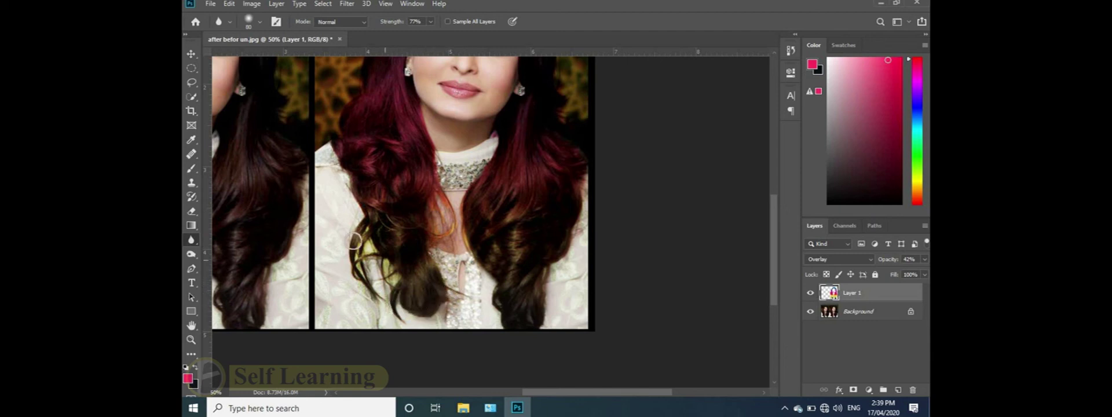
scroll(353, 240, up, 5)
scroll(353, 240, right, 2)
mouse_move(352, 238)
mouse_down()
mouse_move(378, 160)
mouse_move(411, 154)
mouse_move(449, 182)
mouse_move(466, 272)
mouse_move(447, 180)
mouse_move(470, 221)
mouse_move(367, 150)
mouse_up()
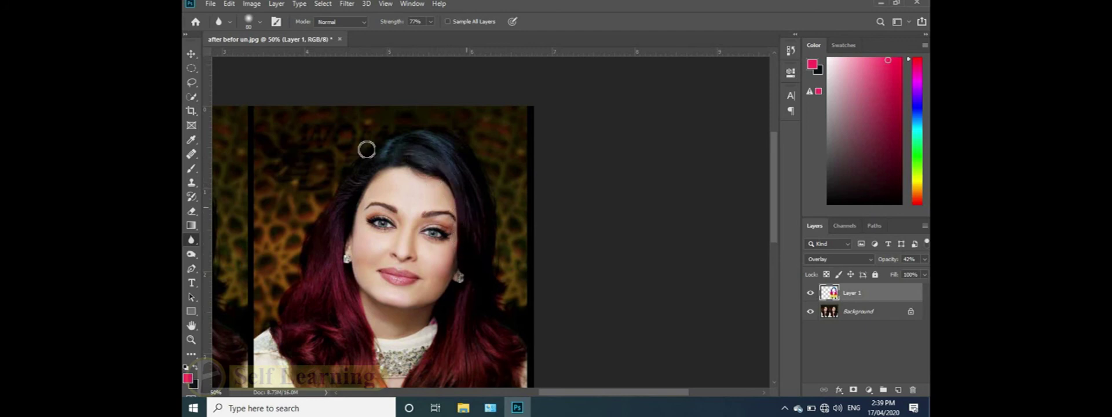
click(191, 54)
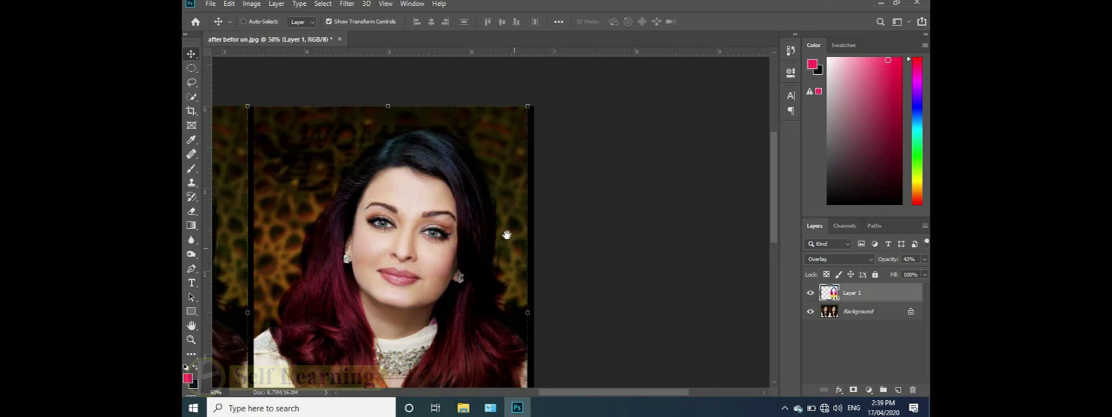
drag(507, 234, 653, 149)
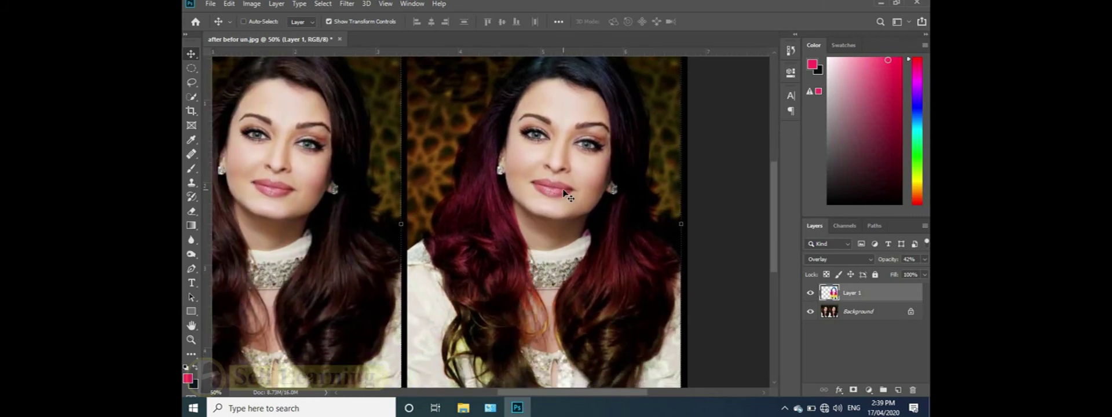
Make the Background layer active, take the standard Brush and zoom to 100% on the right face
click(858, 313)
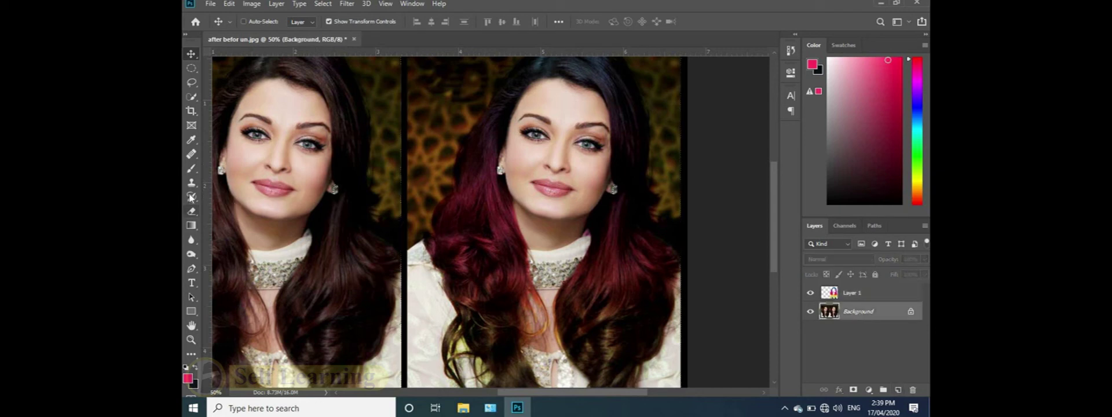
click(191, 169)
right_click(191, 169)
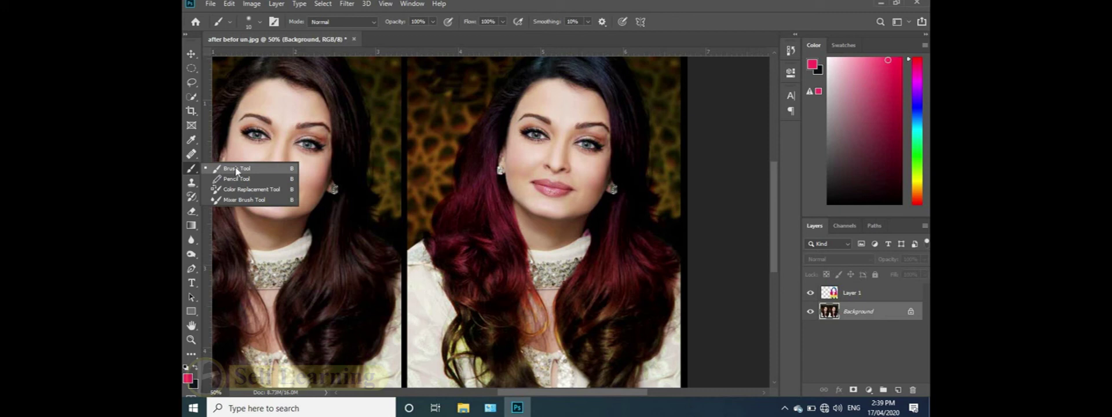
click(237, 169)
key(ctrl+plus)
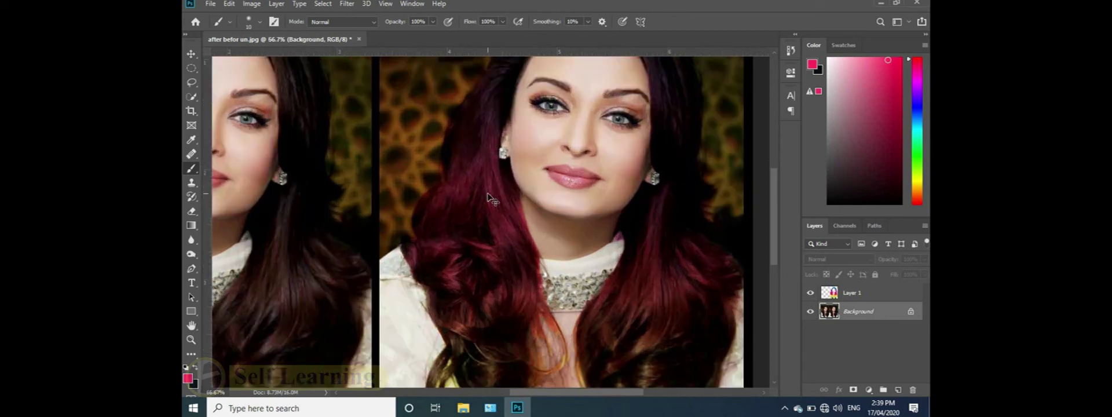
drag(537, 174, 459, 278)
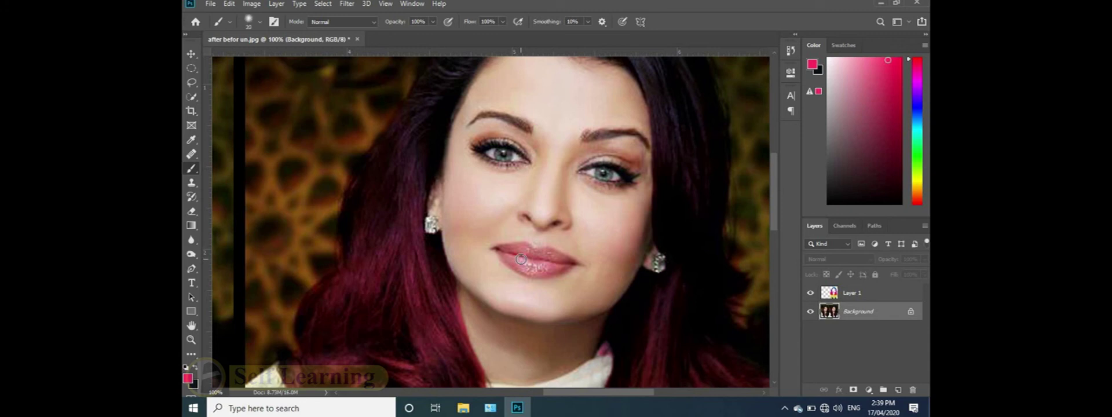
Paint the lips in Quick Mask, turn it into a lip selection, and zoom out to 50%
key(d)
key(q)
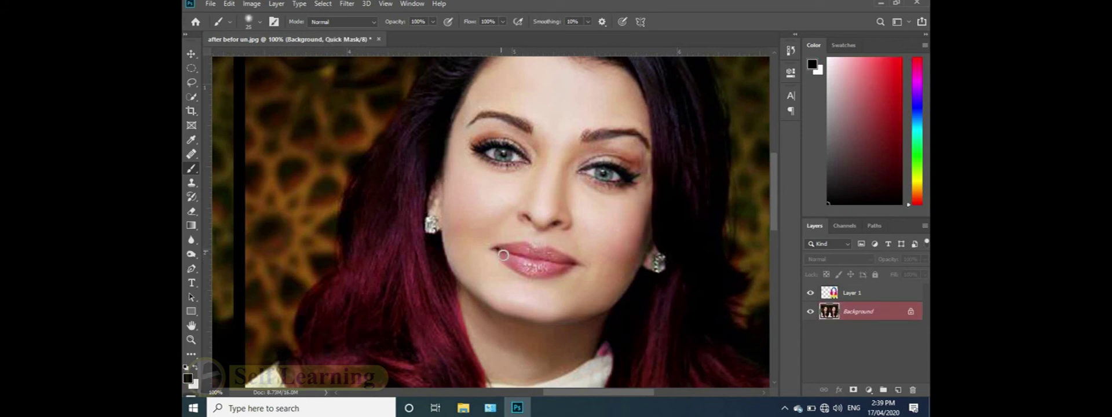
mouse_move(504, 255)
mouse_down()
mouse_move(549, 271)
mouse_move(570, 262)
mouse_move(516, 247)
mouse_move(566, 264)
mouse_up()
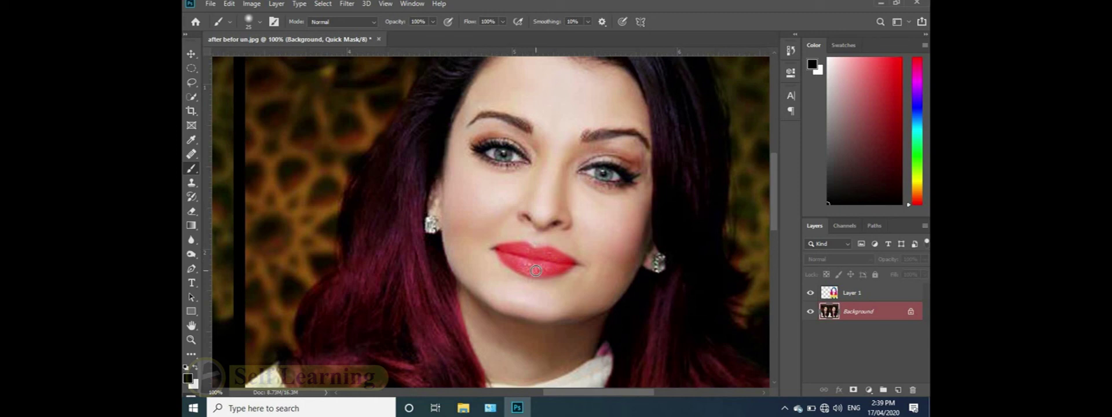
key(q)
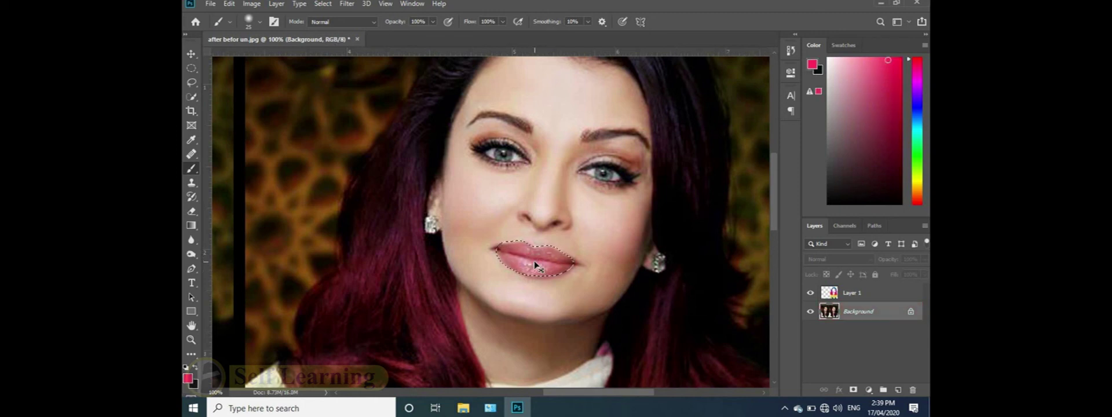
key(ctrl+minus)
key(ctrl+minus)
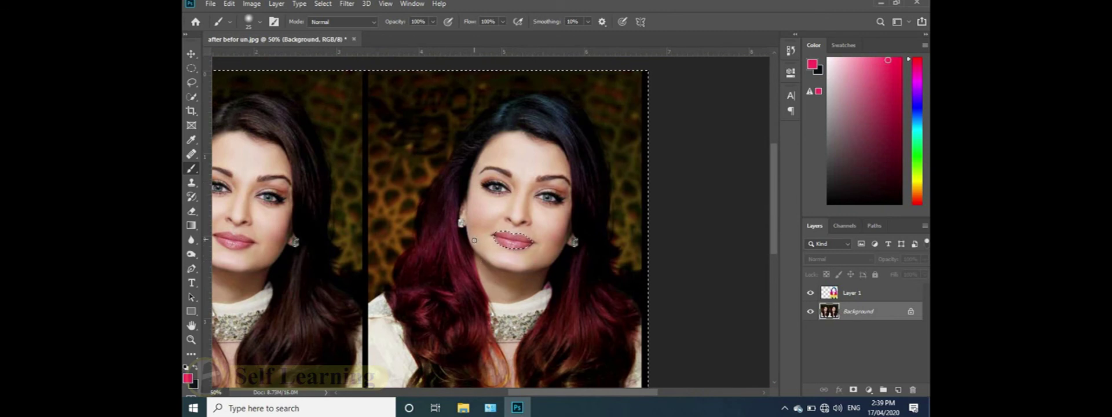
Invert to the lip selection and apply Hue/Saturation: Hue +2, Saturation +42, Lightness +2, then deselect
click(325, 4)
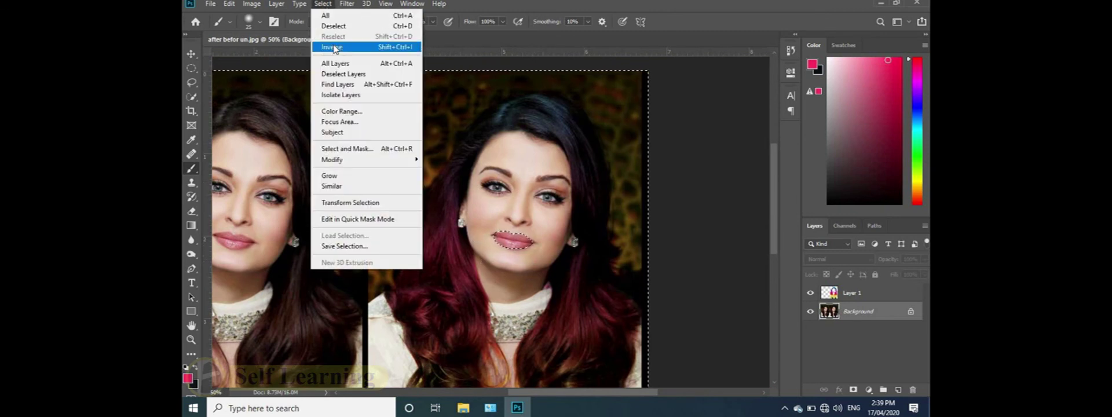
click(334, 47)
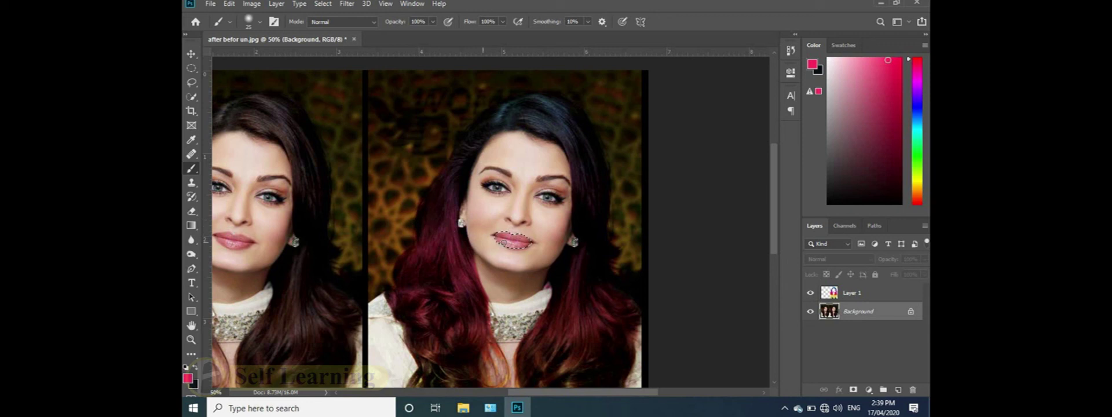
click(252, 4)
mouse_move(272, 35)
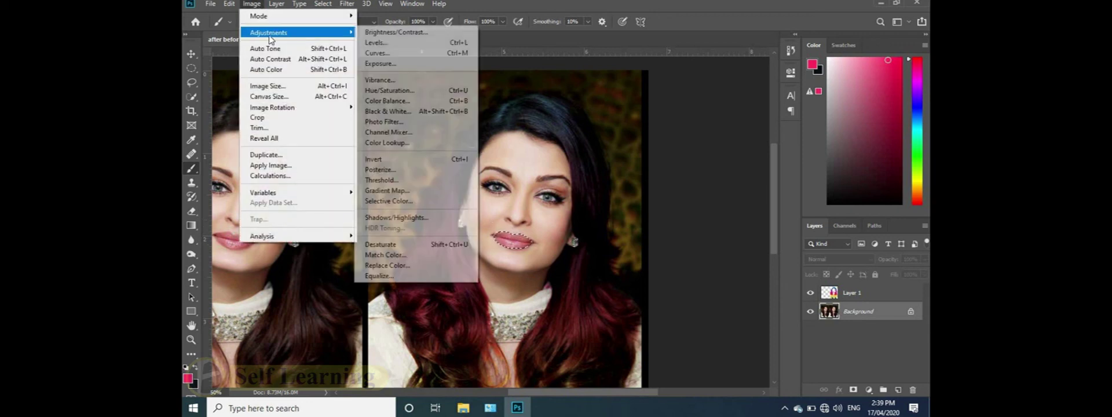
click(401, 93)
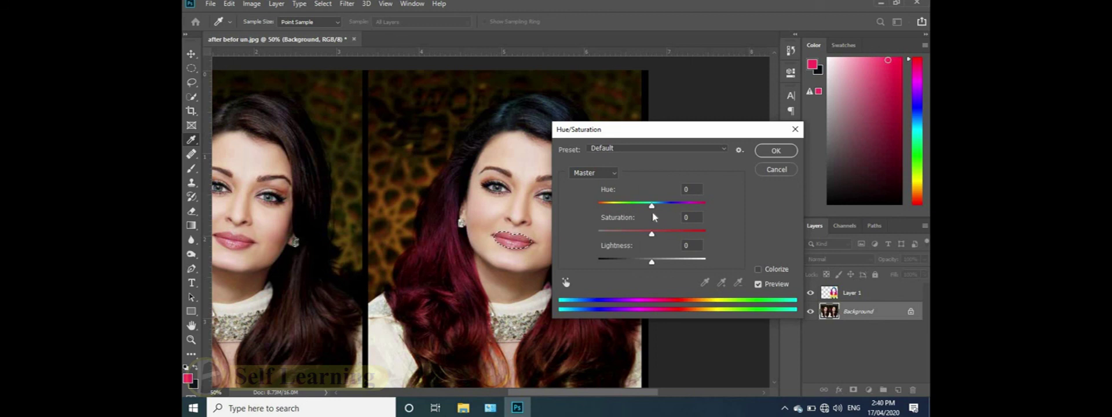
drag(652, 207, 655, 211)
drag(658, 234, 665, 235)
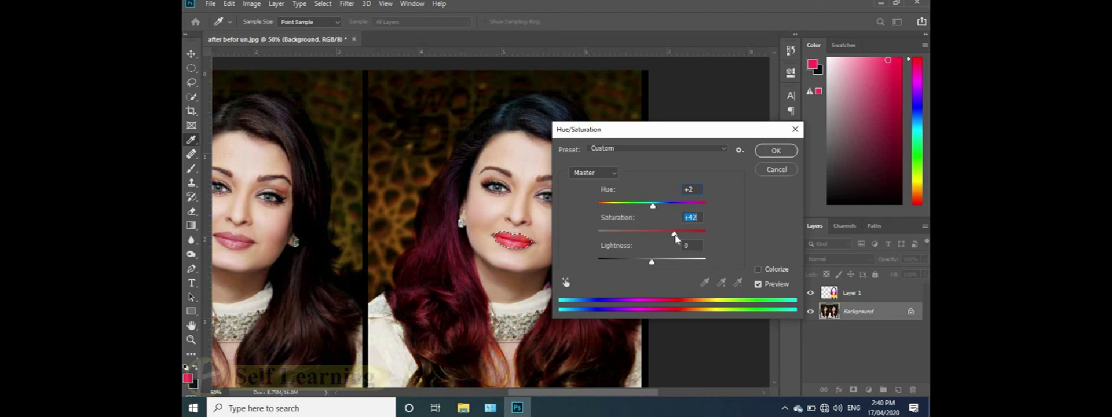
drag(653, 263, 655, 263)
click(776, 151)
key(b)
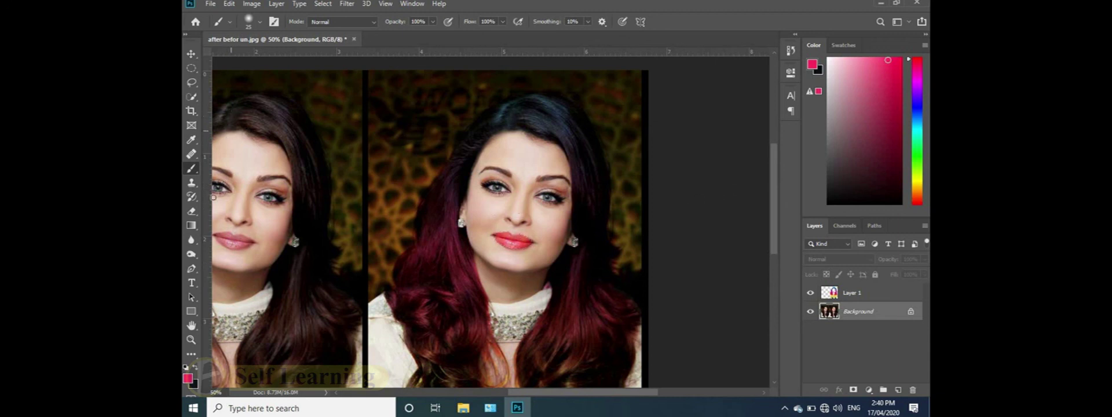
Select the Burn tool from the Dodge tool group
click(194, 243)
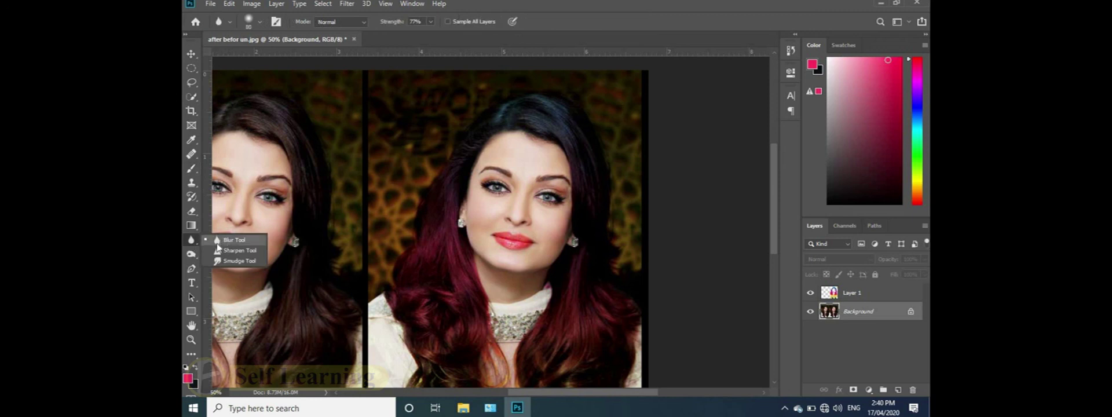
click(191, 253)
click(192, 254)
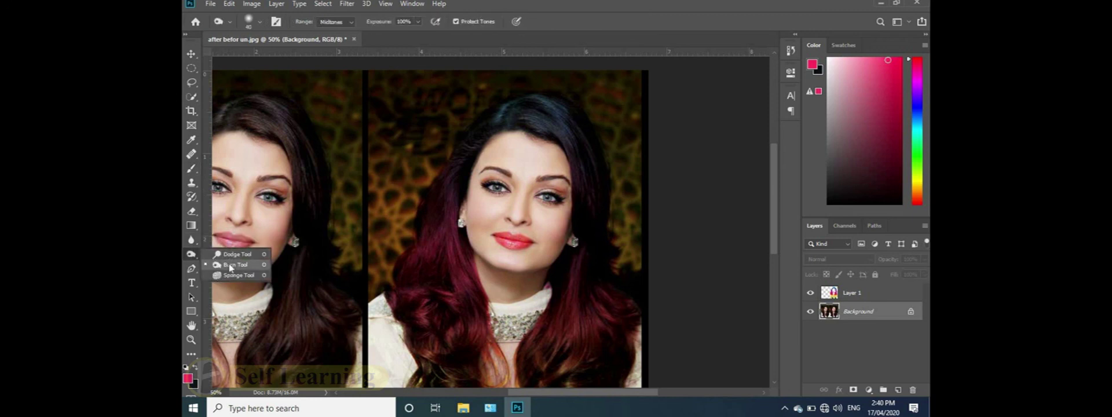
click(229, 264)
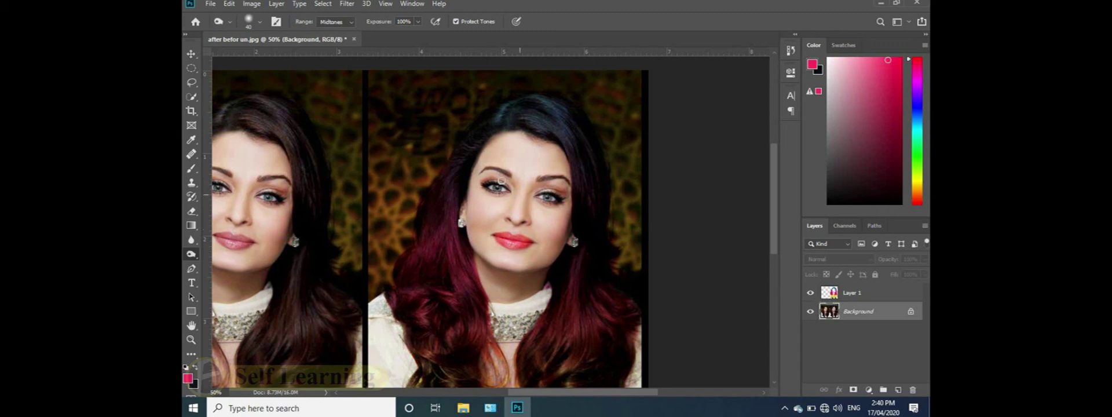
Burn the right portrait's eyebrows and lash line darker
drag(511, 175, 497, 168)
key(ctrl+plus)
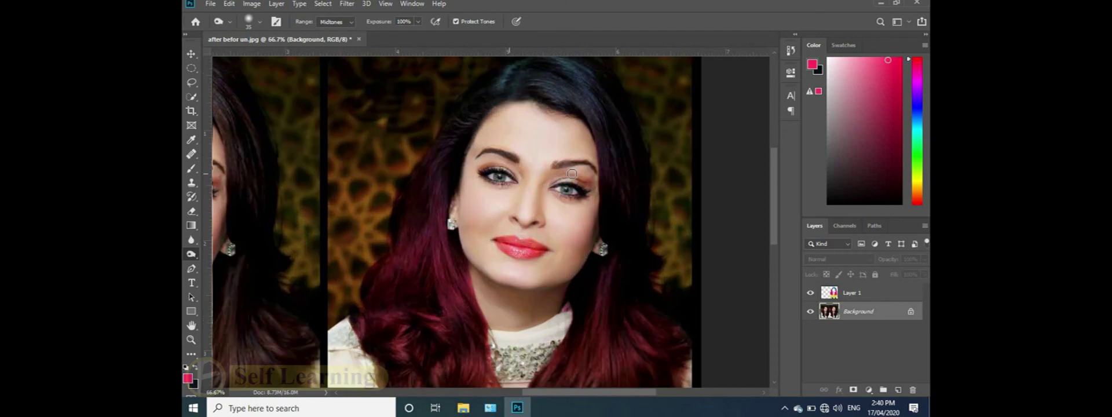
mouse_move(571, 174)
mouse_down()
mouse_move(559, 165)
mouse_move(592, 163)
mouse_move(557, 166)
mouse_move(597, 170)
mouse_move(580, 197)
mouse_move(551, 190)
mouse_move(580, 193)
mouse_move(554, 186)
mouse_move(570, 182)
mouse_move(591, 194)
mouse_move(556, 185)
mouse_move(589, 194)
mouse_move(559, 193)
mouse_move(585, 194)
mouse_up()
mouse_move(501, 181)
mouse_down()
mouse_move(490, 179)
mouse_move(517, 179)
mouse_move(494, 171)
mouse_move(523, 181)
mouse_move(480, 171)
mouse_up()
key(ctrl+minus)
key(ctrl+minus)
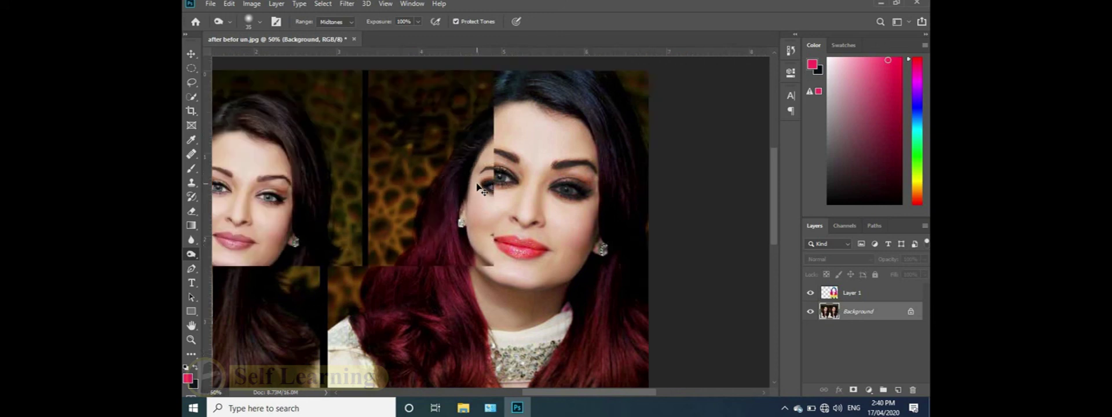